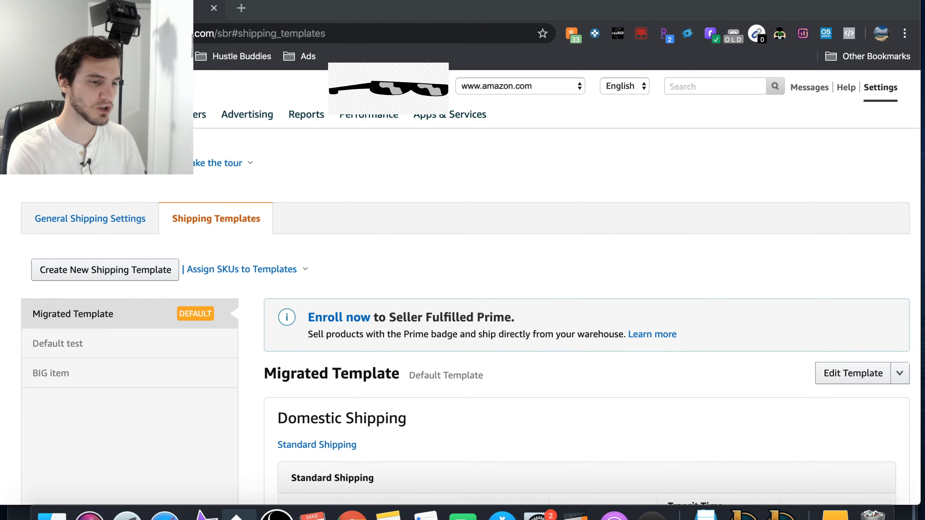
# Step: Search the help for "shipping template" and read the article on changing the default shipping template, following its Shipping Settings link
pyautogui.click(699, 87)
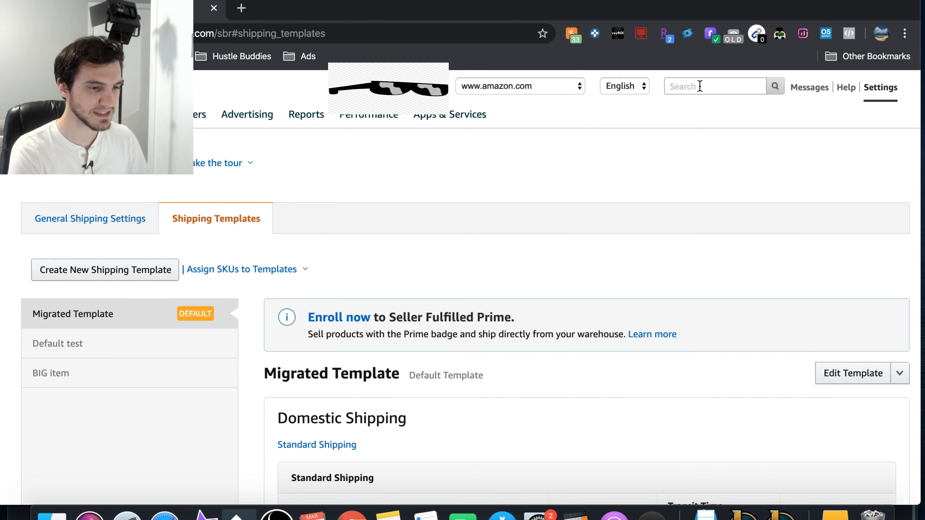
pyautogui.write('shipping template')
pyautogui.press('Return')
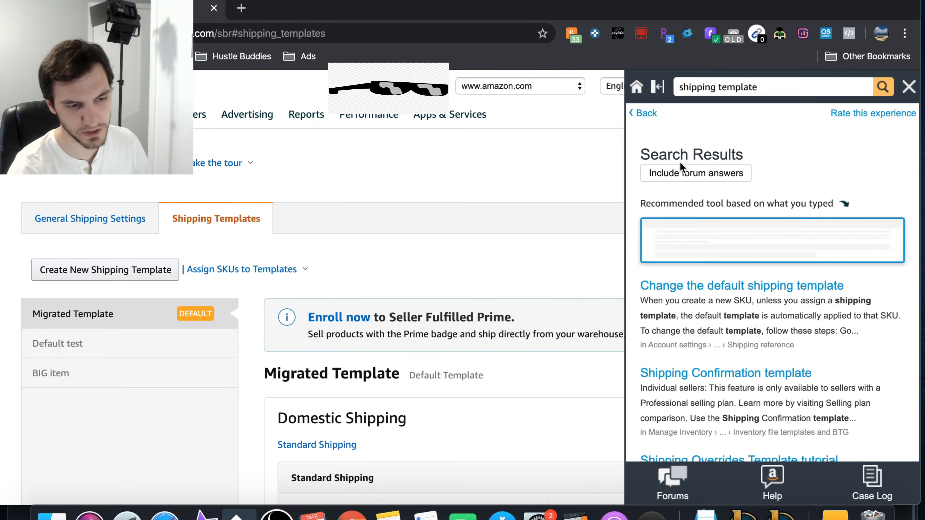
pyautogui.scroll(-4, 775, 286)
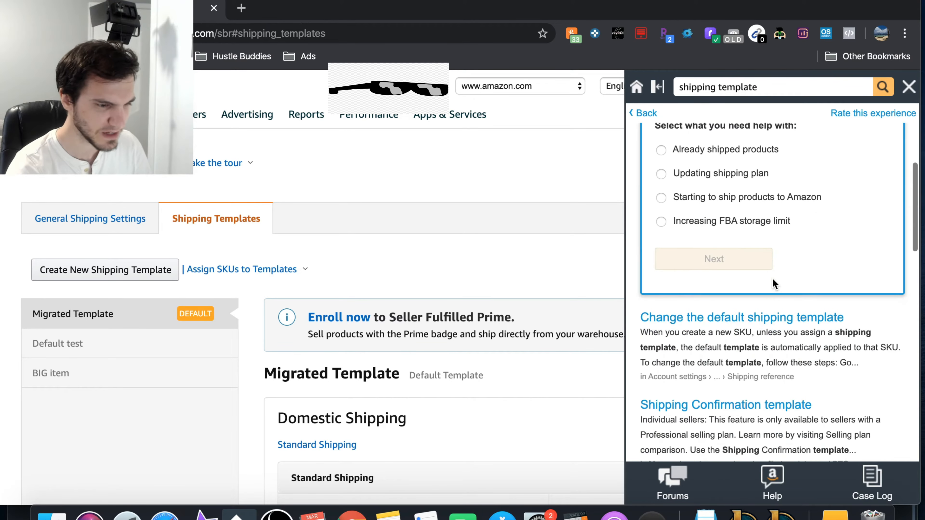
pyautogui.click(698, 323)
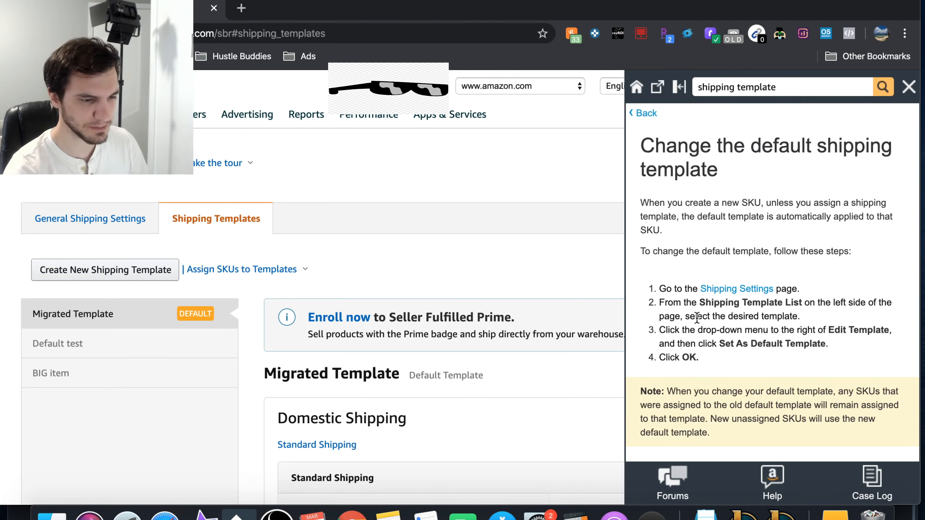
pyautogui.click(721, 291)
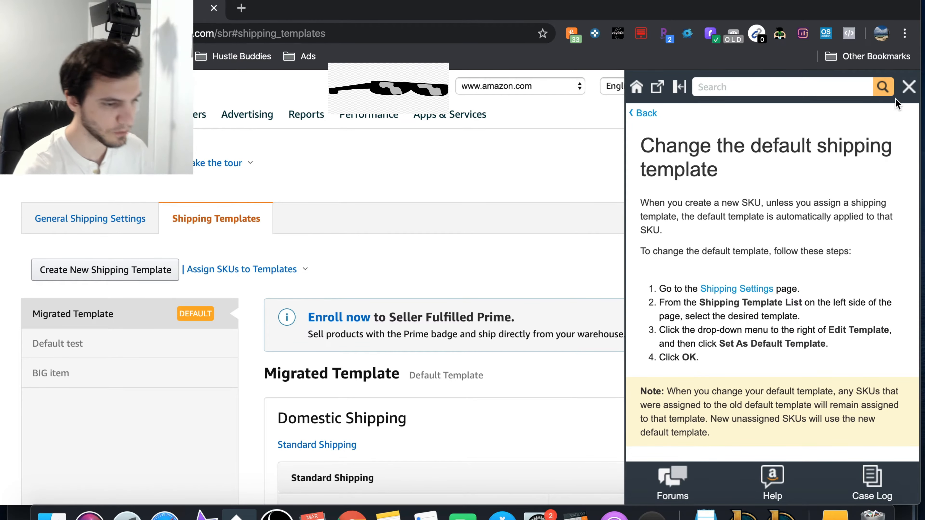
pyautogui.click(909, 88)
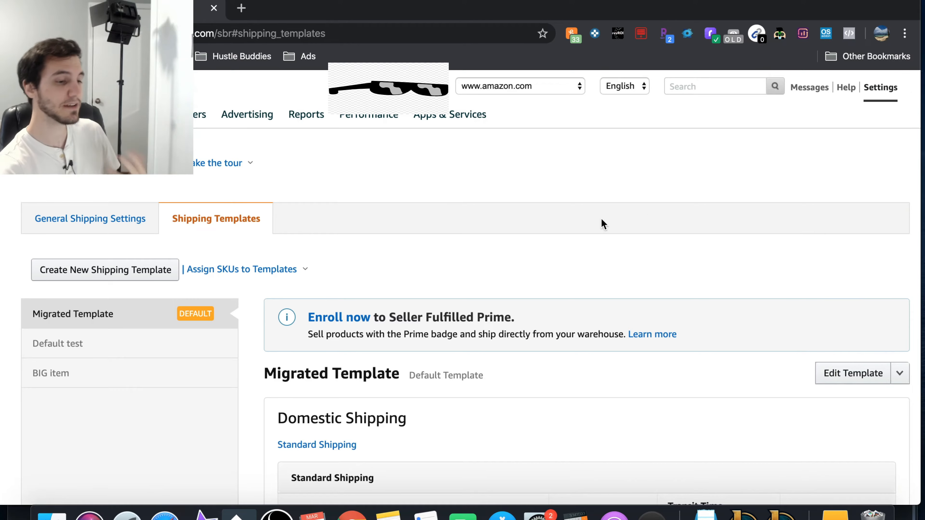
# Step: Create a new shipping template from scratch instead of copying the content of an existing one
pyautogui.scroll(-2, 597, 226)
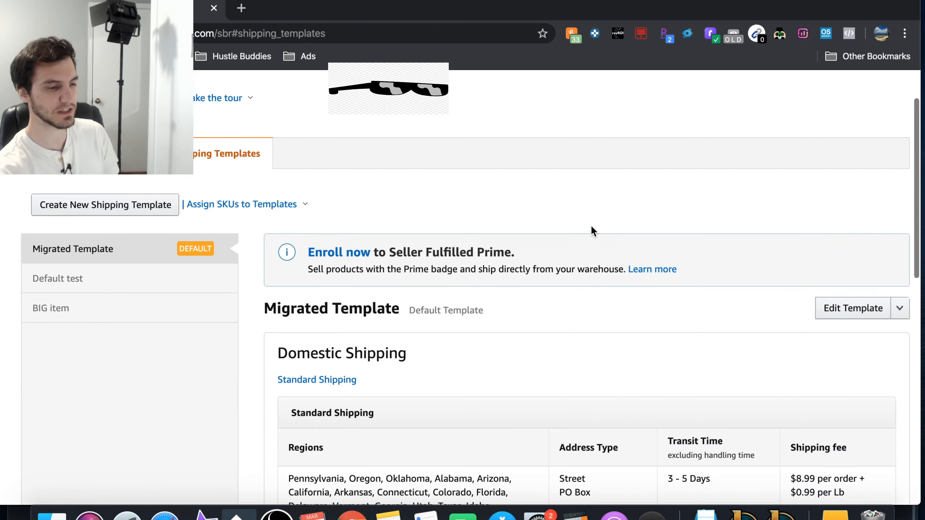
pyautogui.click(129, 208)
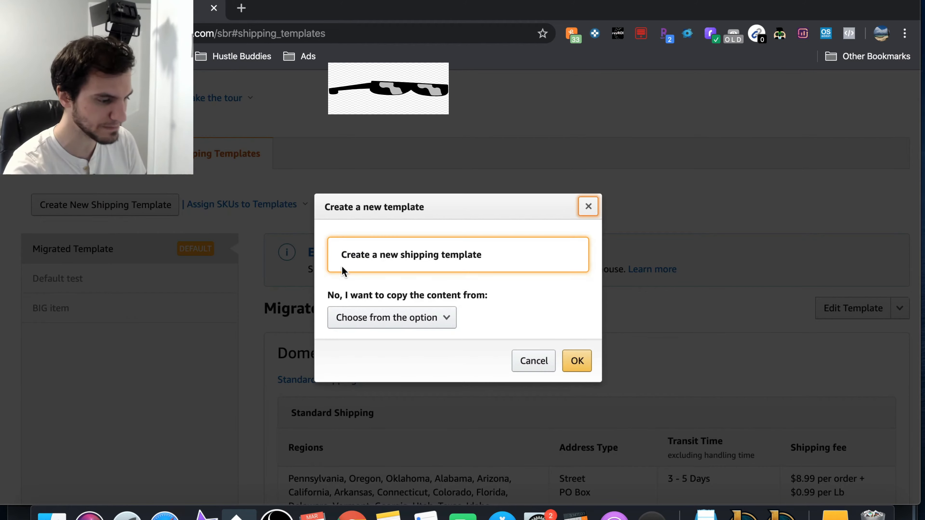
pyautogui.click(576, 360)
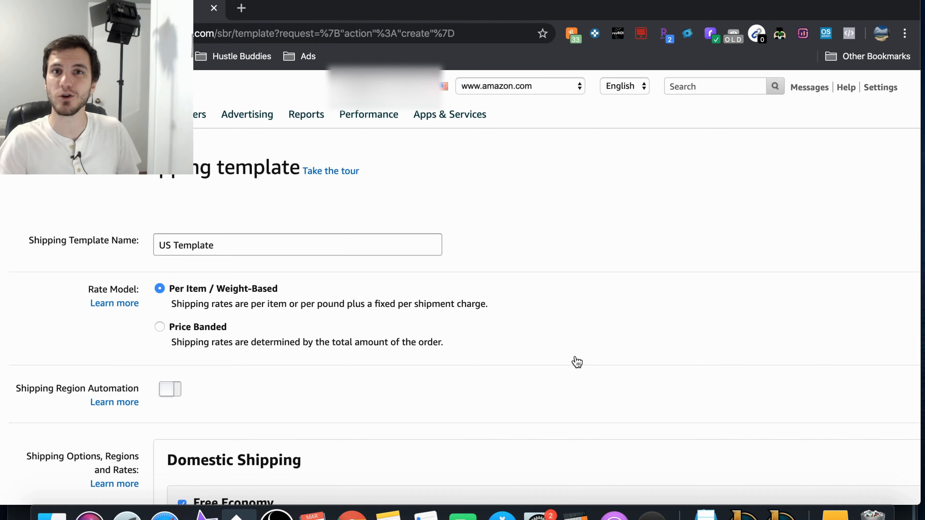
pyautogui.scroll(-2, 569, 312)
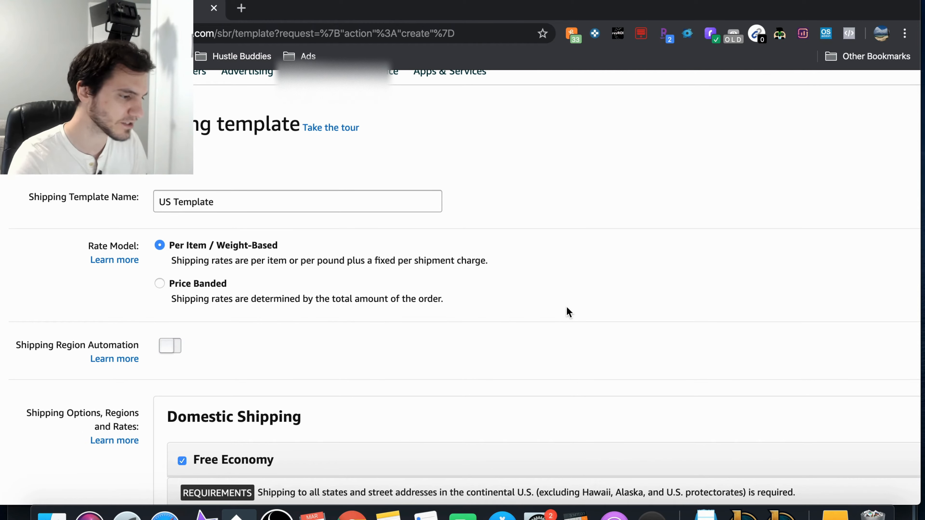
pyautogui.doubleClick(241, 204)
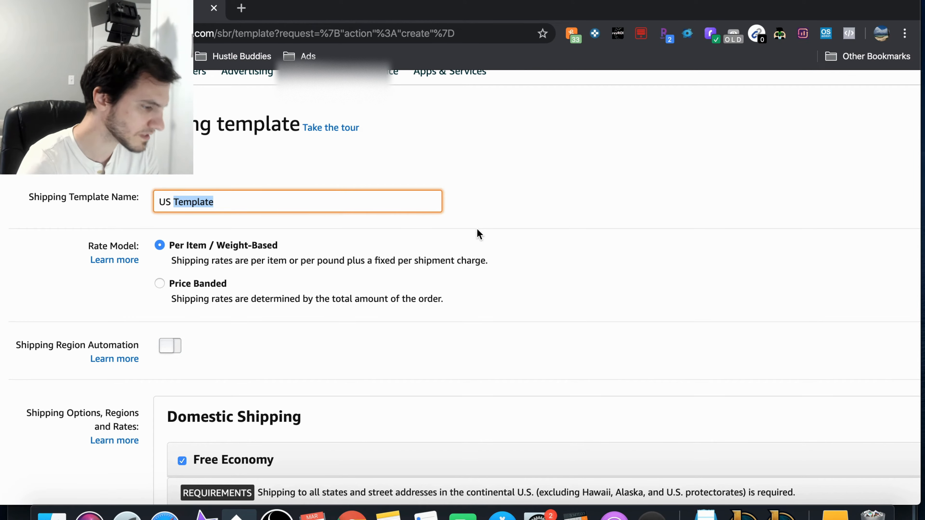
pyautogui.click(528, 204)
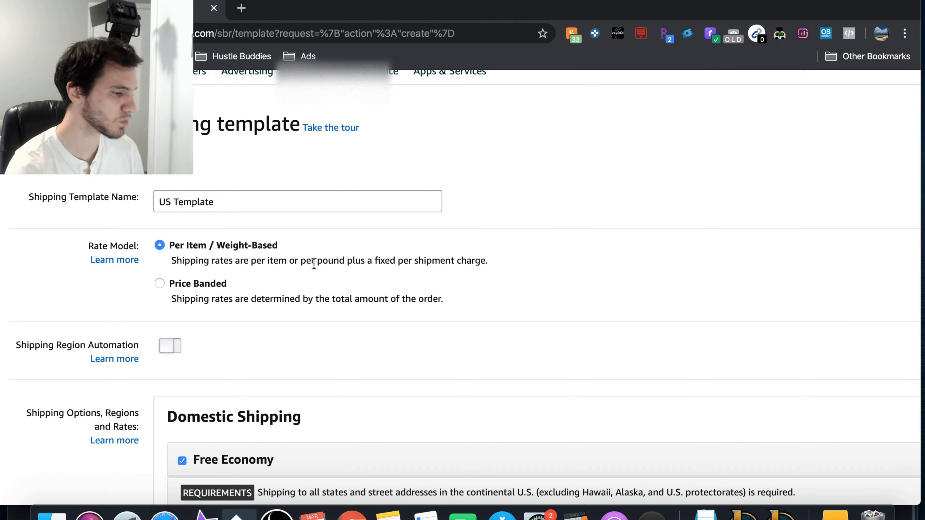
# Step: Disable the Free Economy option under Domestic Shipping in the new template
pyautogui.scroll(-2, 310, 261)
pyautogui.scroll(-4, 314, 262)
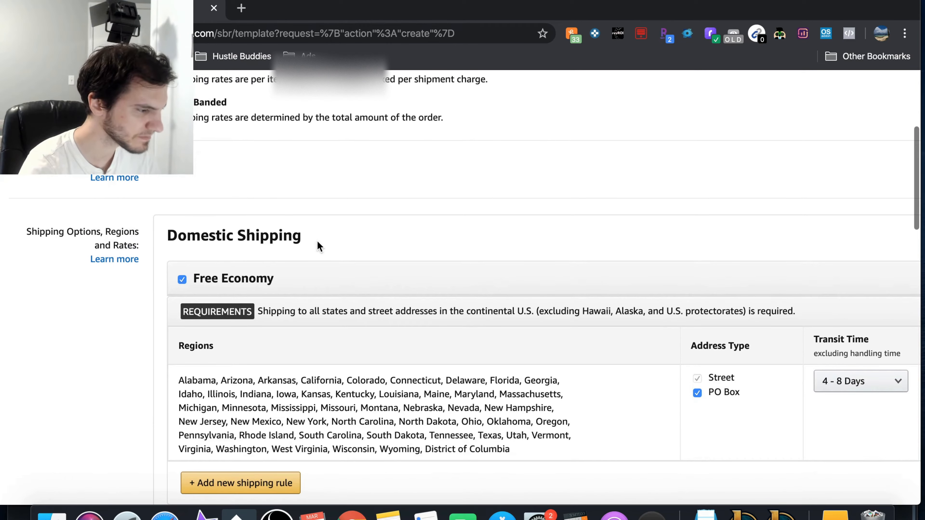
pyautogui.scroll(-2, 319, 246)
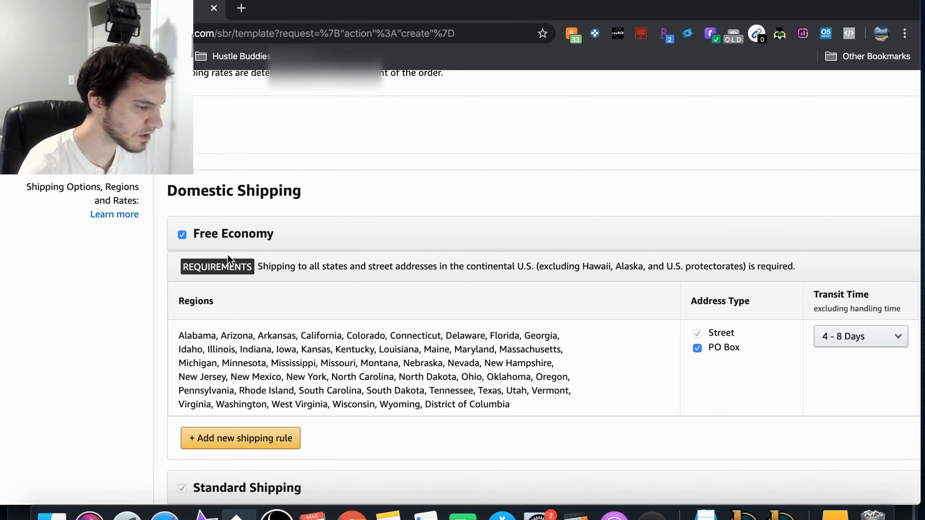
pyautogui.click(182, 234)
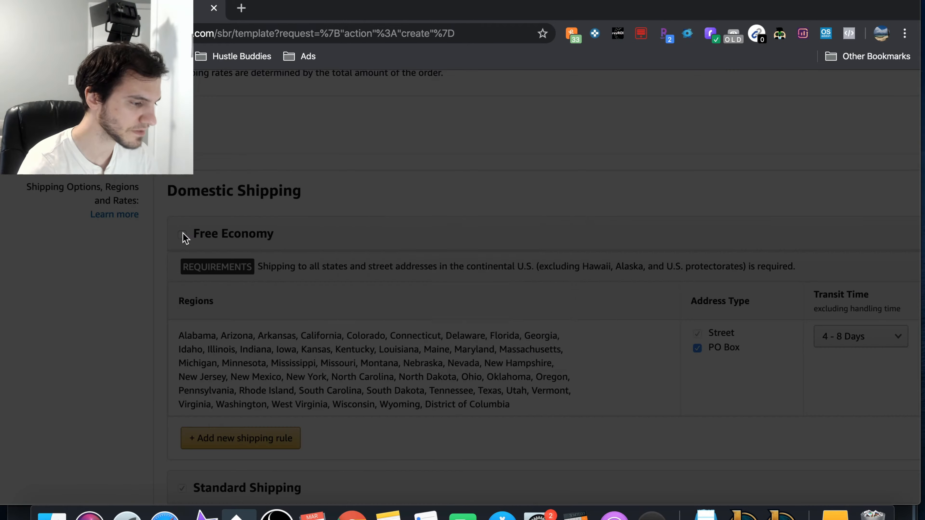
pyautogui.click(580, 345)
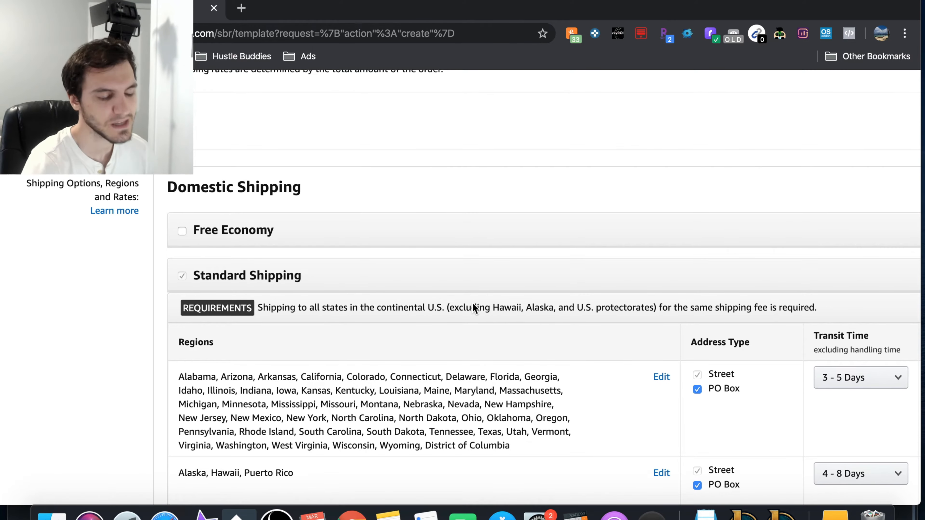
# Step: Disable Expedited Shipping and Two-Day Delivery under Domestic Shipping, accepting their removal from the template
pyautogui.scroll(-3, 473, 306)
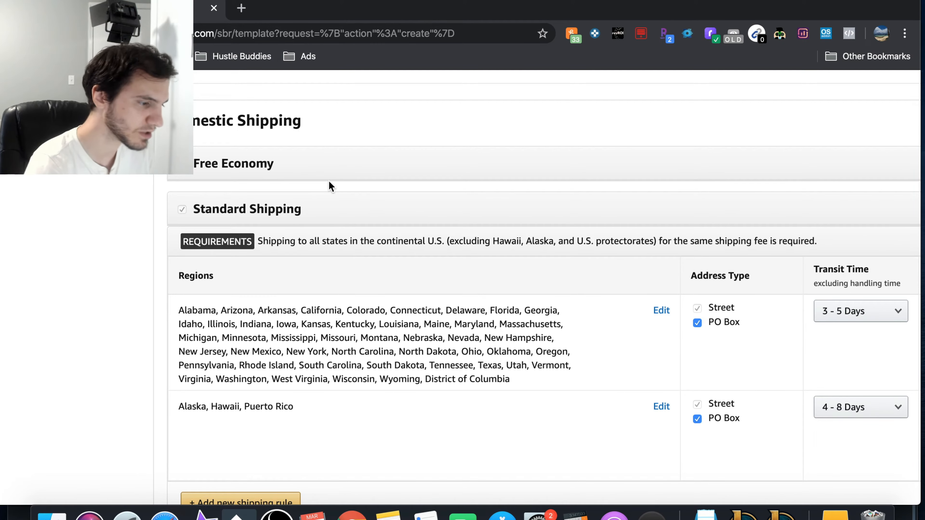
pyautogui.click(182, 209)
pyautogui.scroll(-6, 136, 308)
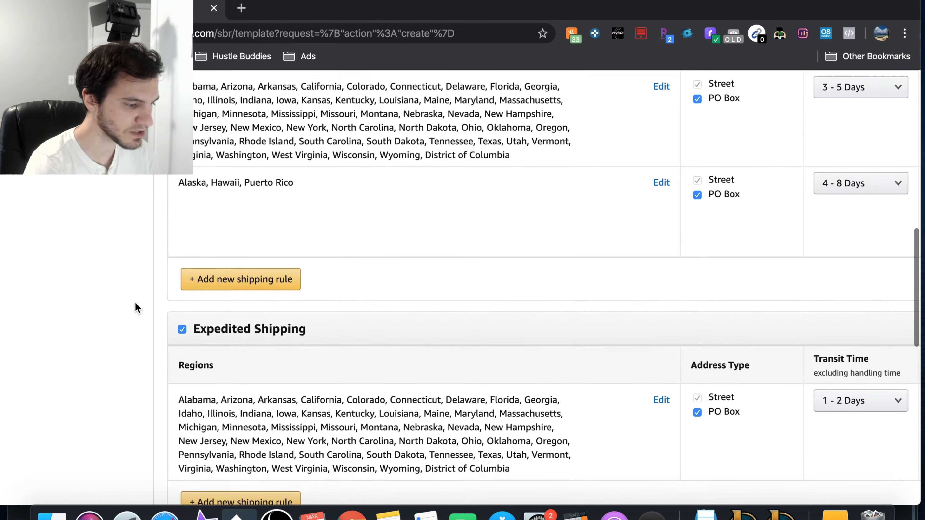
pyautogui.click(182, 324)
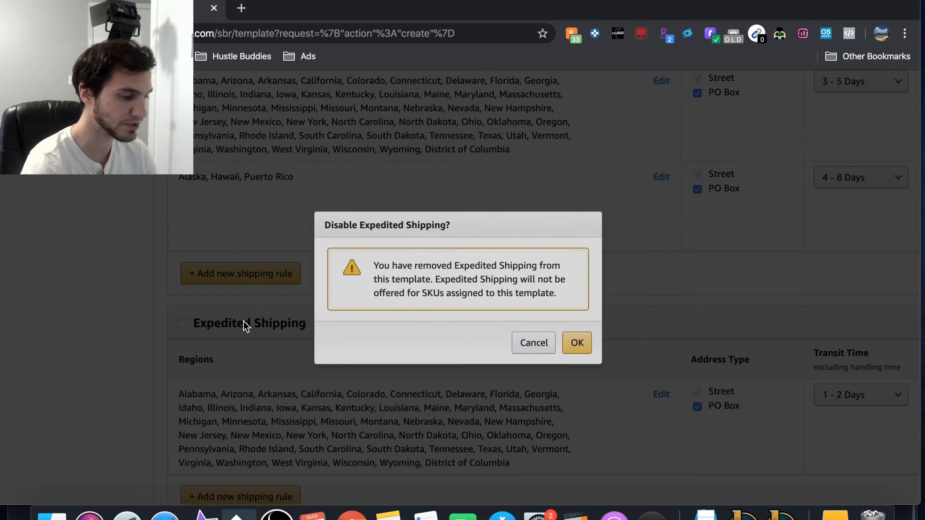
pyautogui.click(576, 347)
pyautogui.scroll(-1, 213, 386)
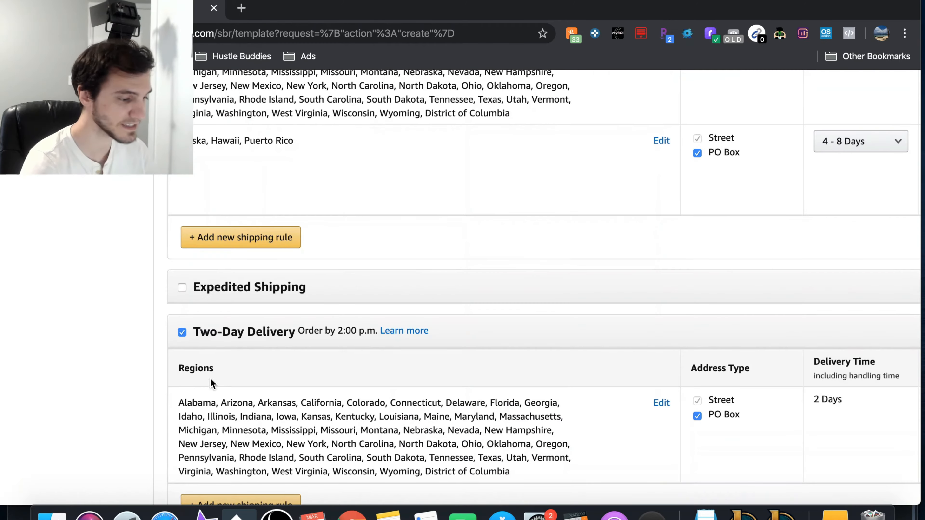
pyautogui.click(183, 332)
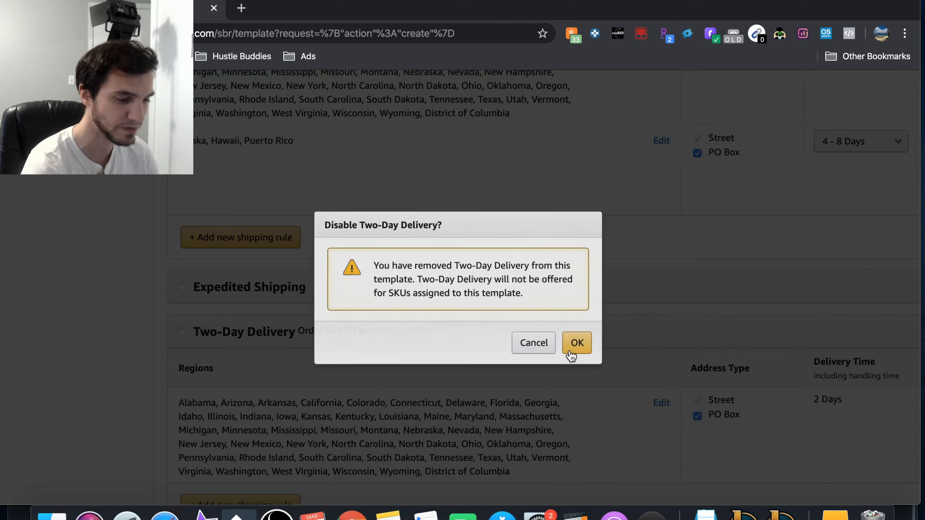
pyautogui.click(587, 342)
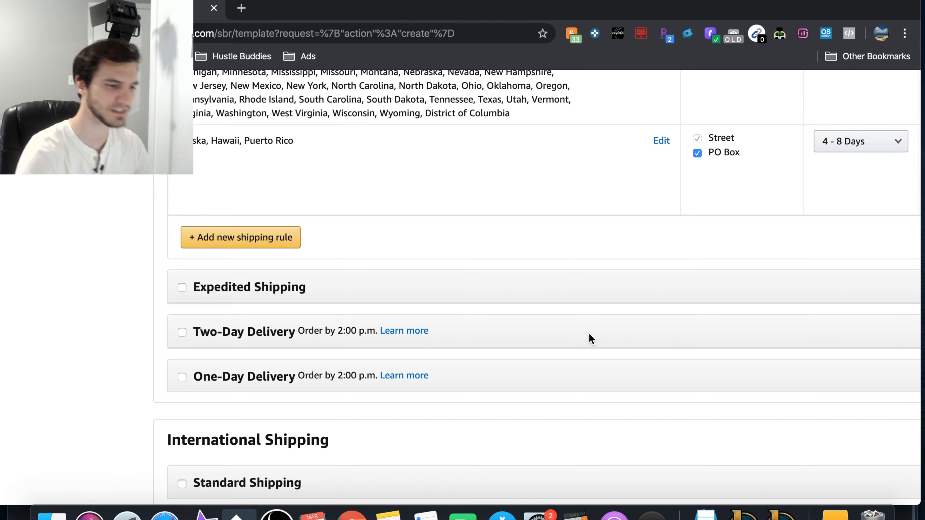
# Step: Set the domestic Standard Shipping fee for the continental U.S. states to $8.99 per order plus $0.99 per Lb
pyautogui.scroll(5, 590, 338)
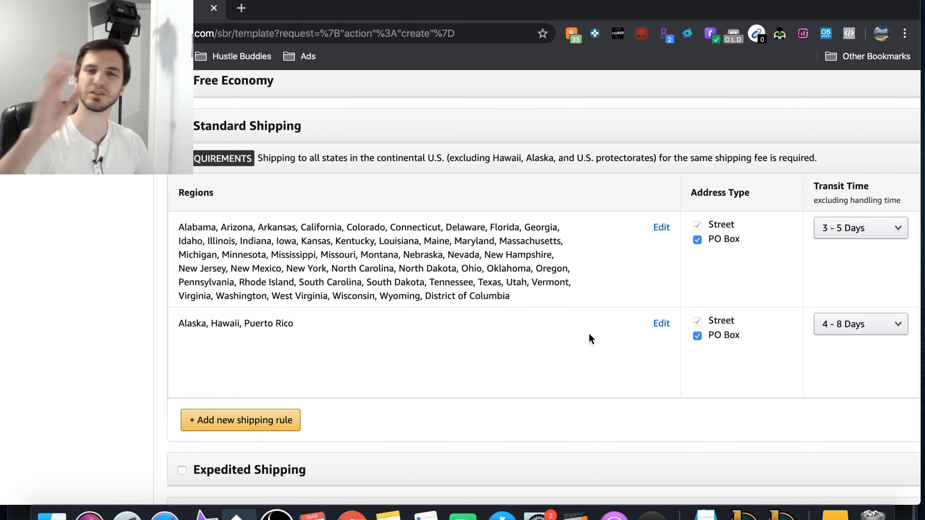
pyautogui.scroll(1, 591, 338)
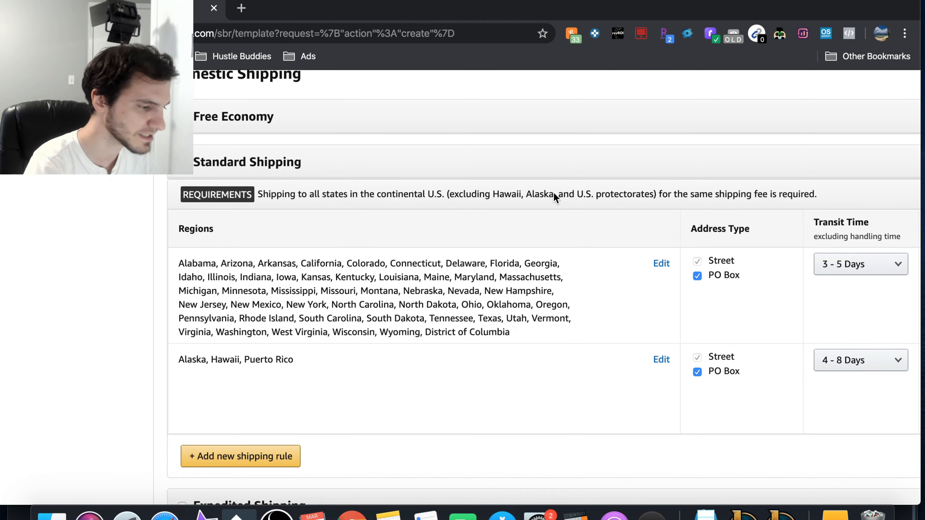
pyautogui.hscroll(1, 487, 257)
pyautogui.hscroll(5, 487, 257)
pyautogui.scroll(-1, 487, 257)
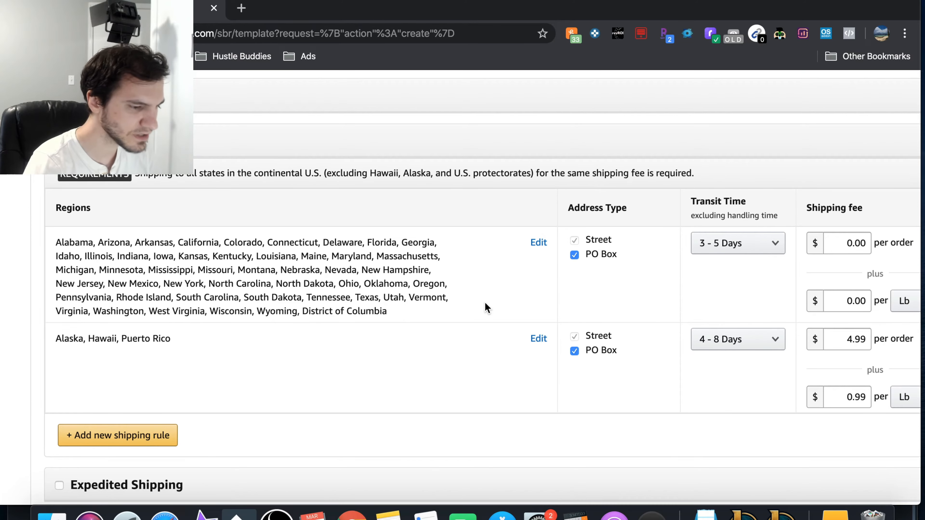
pyautogui.hscroll(3, 485, 306)
pyautogui.hscroll(-2, 242, 262)
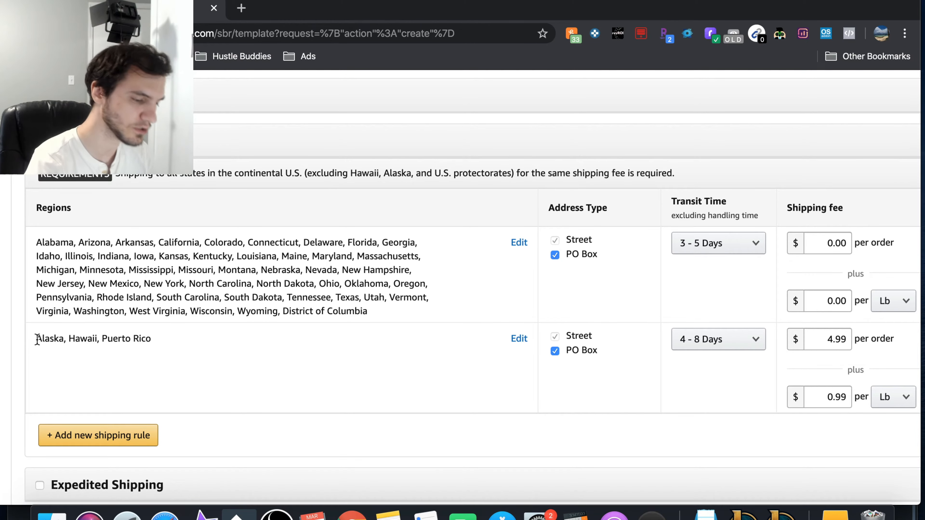
pyautogui.hscroll(3, 469, 260)
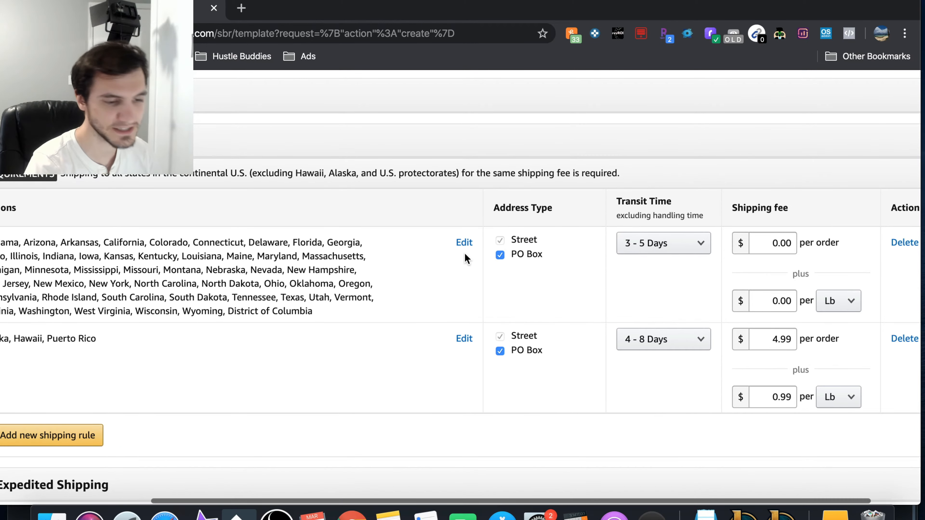
pyautogui.doubleClick(779, 242)
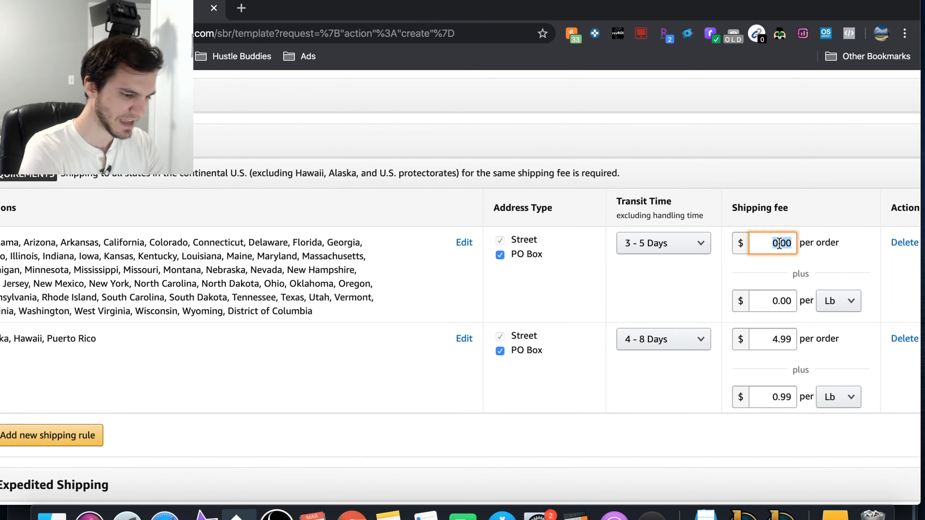
pyautogui.write('8.99')
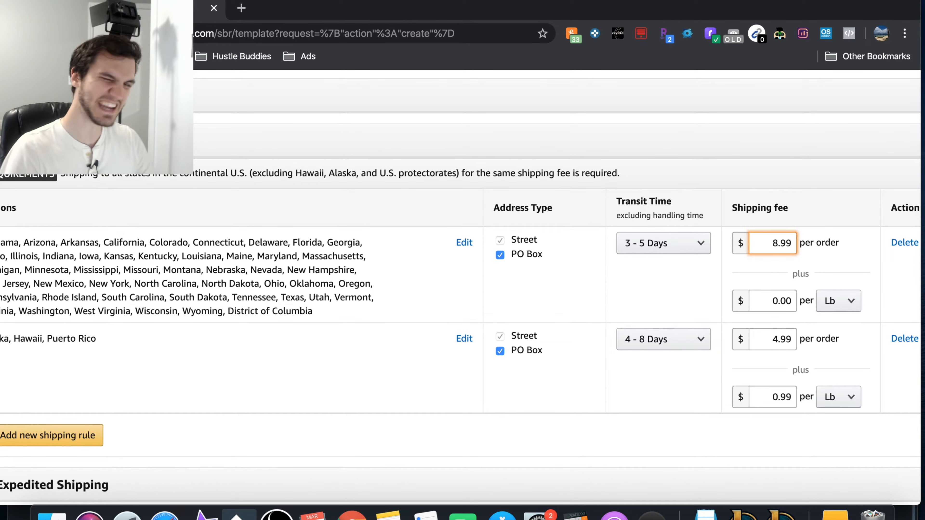
pyautogui.click(783, 301)
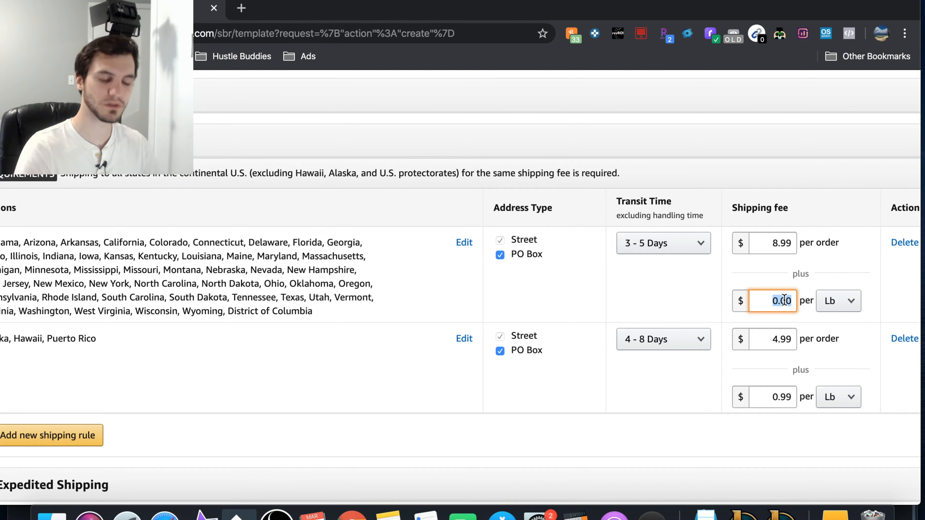
pyautogui.press('BackSpace')
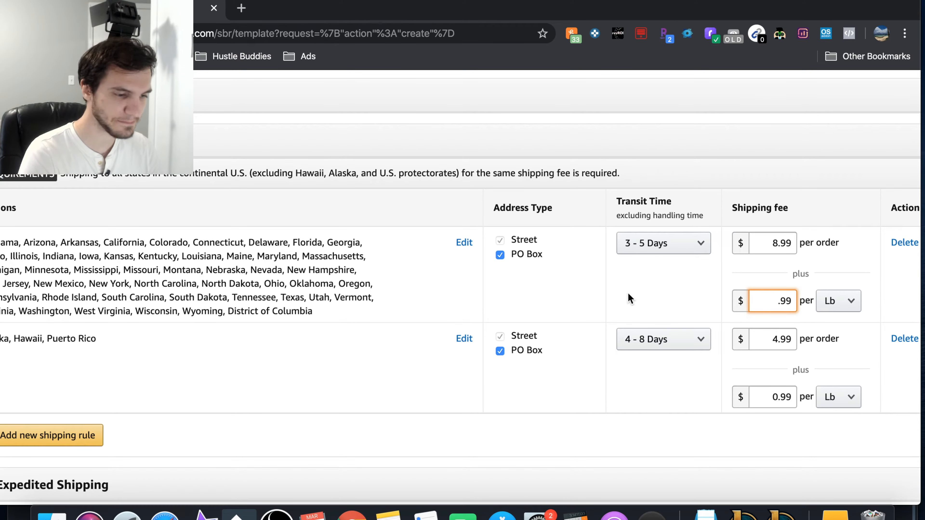
# Step: Set the domestic Standard Shipping fee for Alaska, Hawaii and Puerto Rico to $13.99 per order
pyautogui.hscroll(-3, 628, 293)
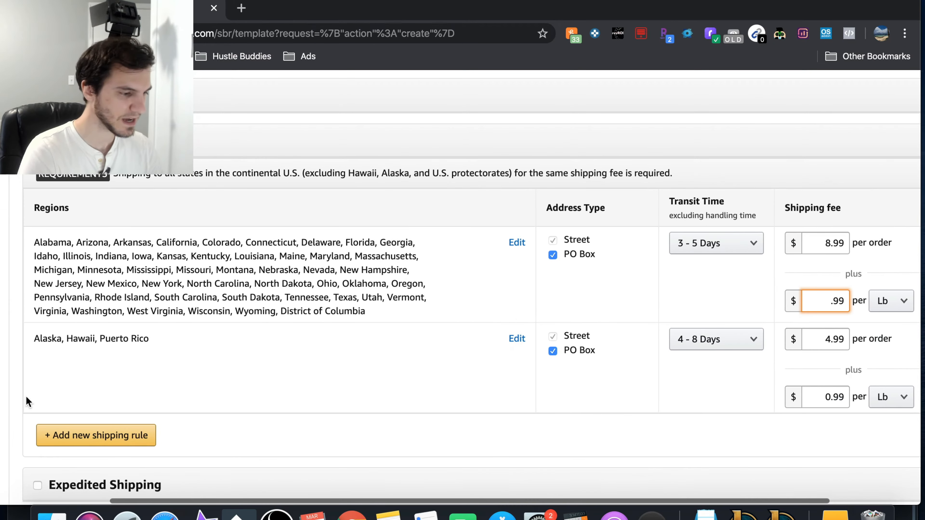
pyautogui.hscroll(4, 258, 347)
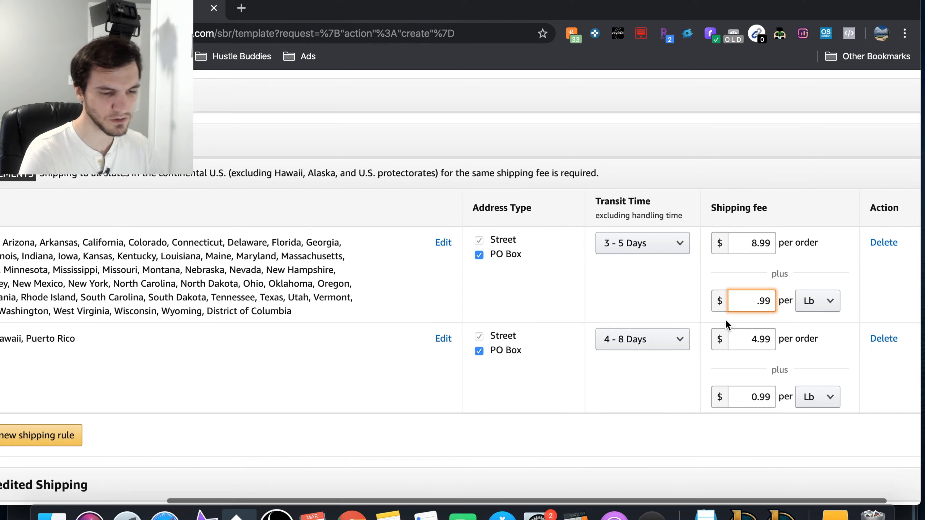
pyautogui.doubleClick(754, 335)
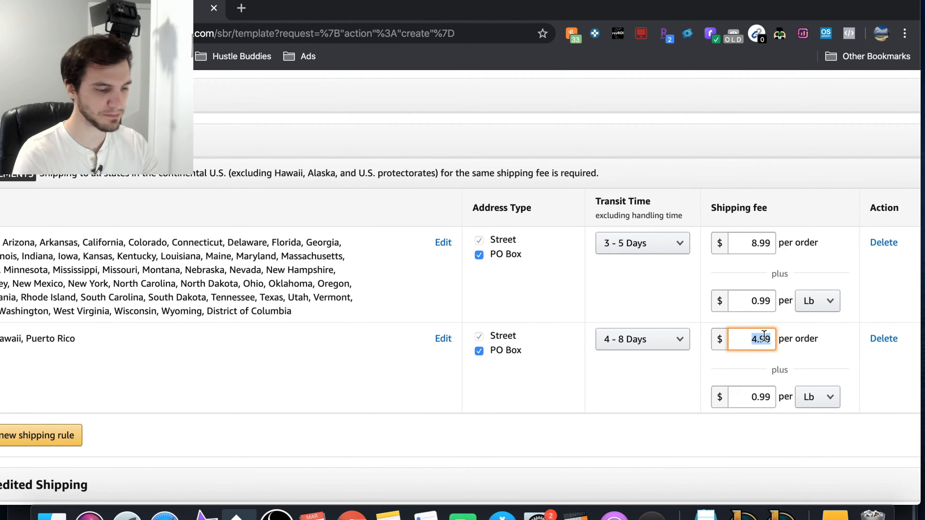
pyautogui.write('13')
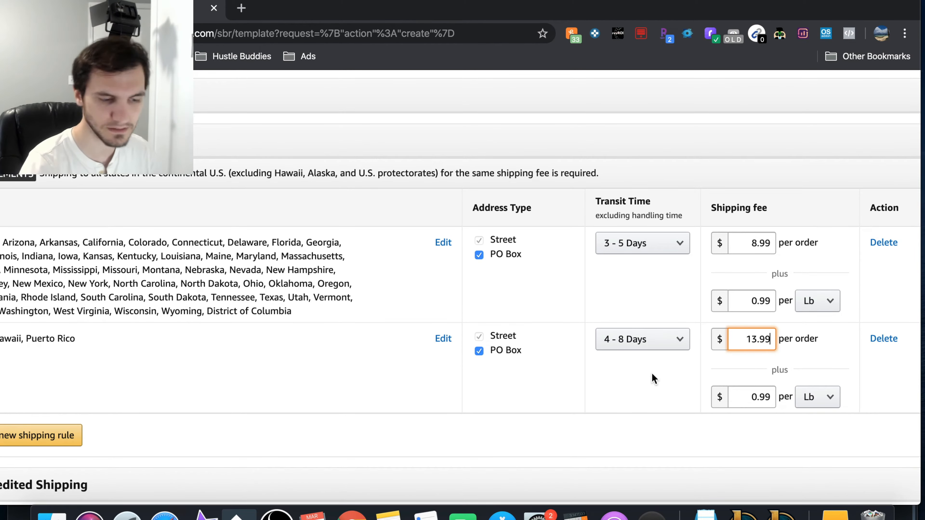
# Step: Check the domestic Standard Shipping regions, transit times and fees, and save the new shipping template
pyautogui.hscroll(-4, 660, 380)
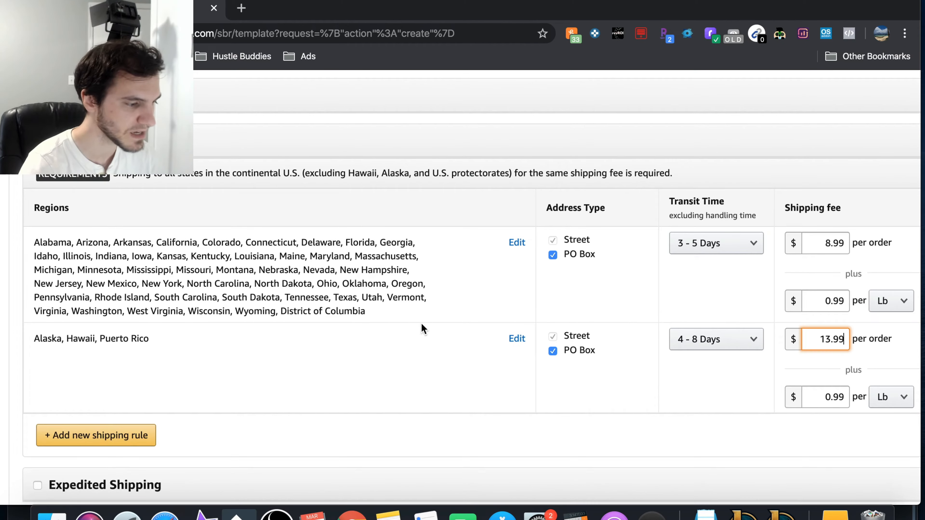
pyautogui.hscroll(4, 752, 355)
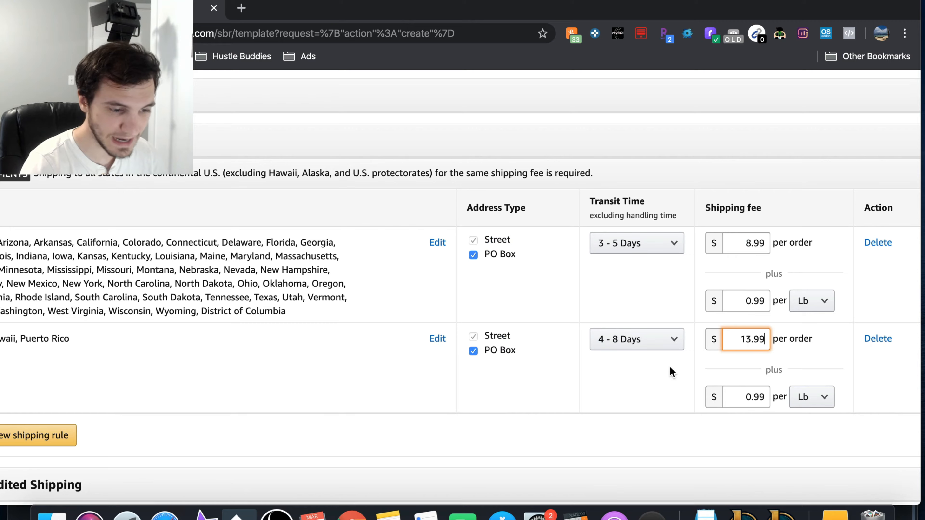
pyautogui.hscroll(-7, 418, 322)
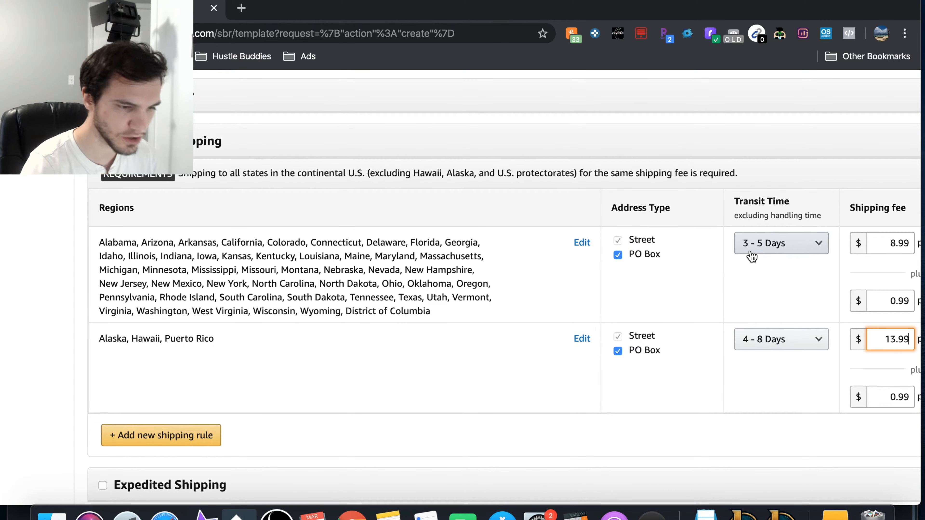
pyautogui.scroll(-10, 493, 274)
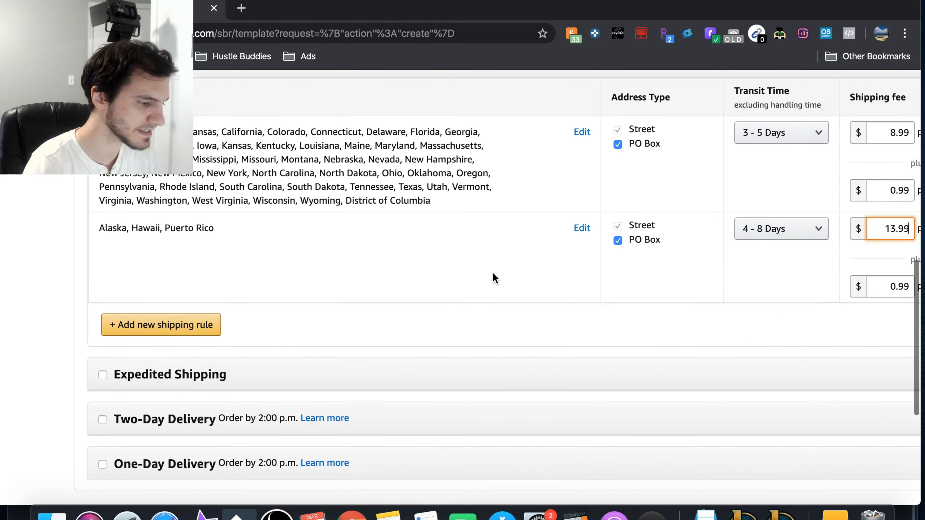
pyautogui.scroll(11, 367, 202)
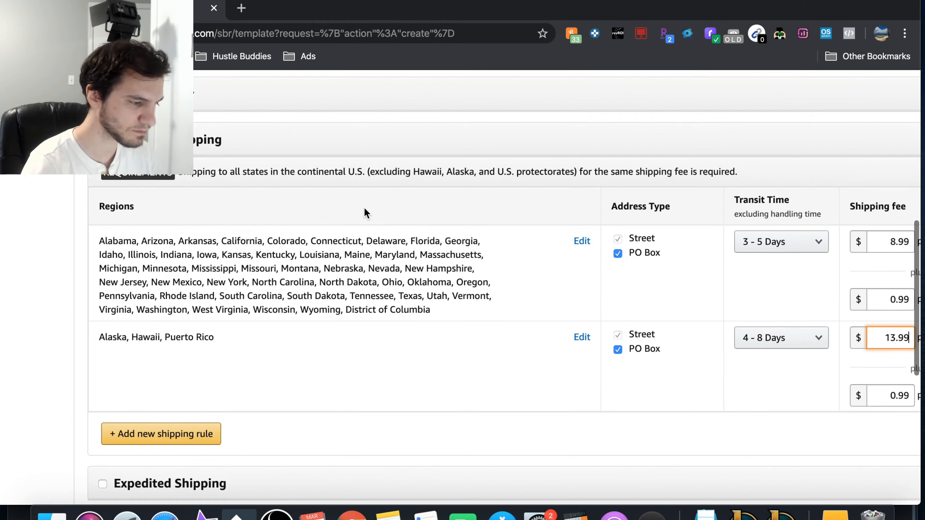
pyautogui.scroll(-11, 364, 207)
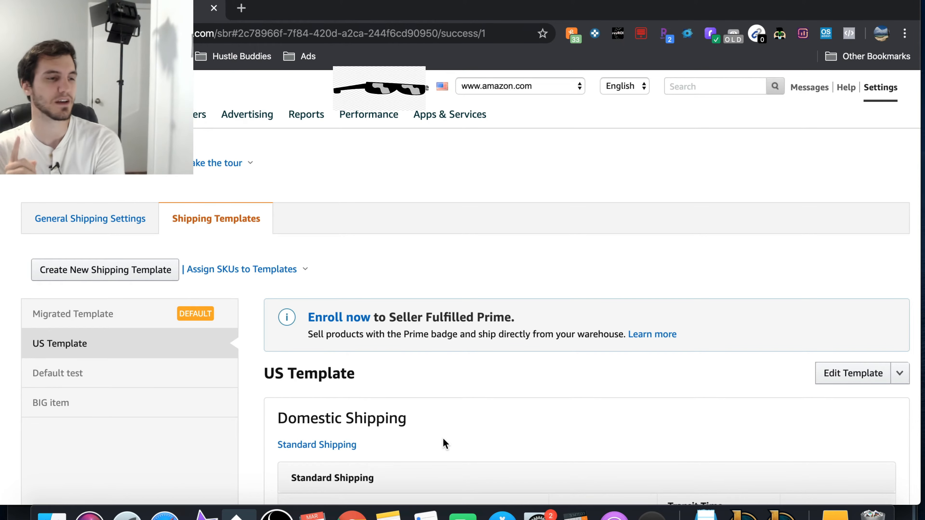
# Step: Review the saved US Template's domestic Standard Shipping rules and look at its available actions, including setting it as the default template
pyautogui.scroll(-3, 443, 441)
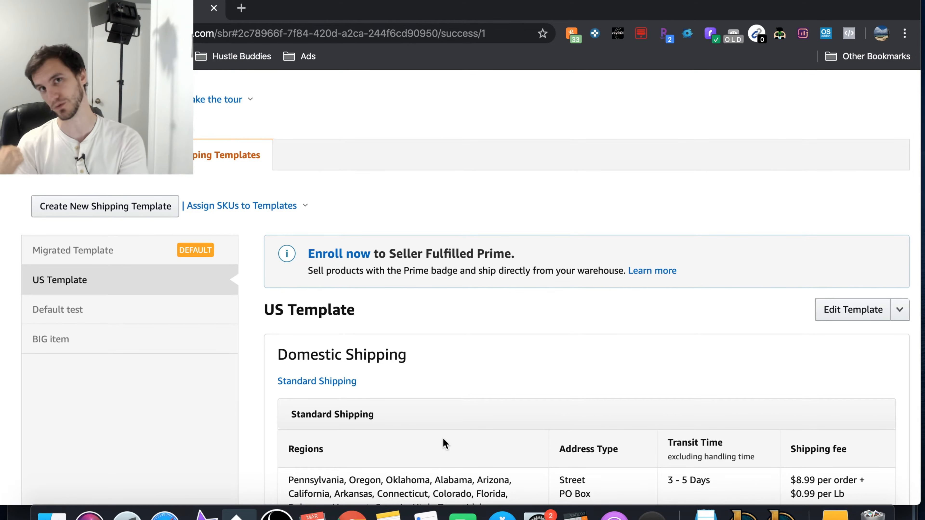
pyautogui.scroll(-3, 443, 438)
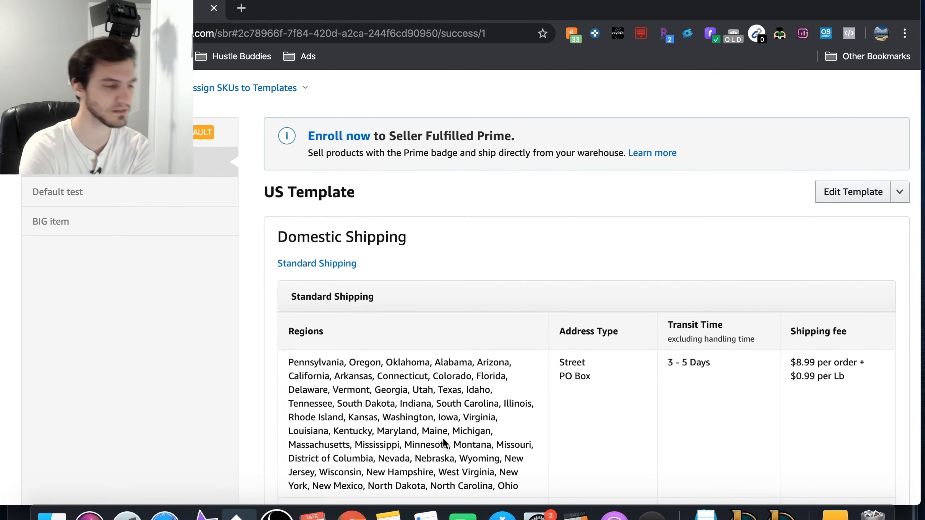
pyautogui.scroll(1, 442, 438)
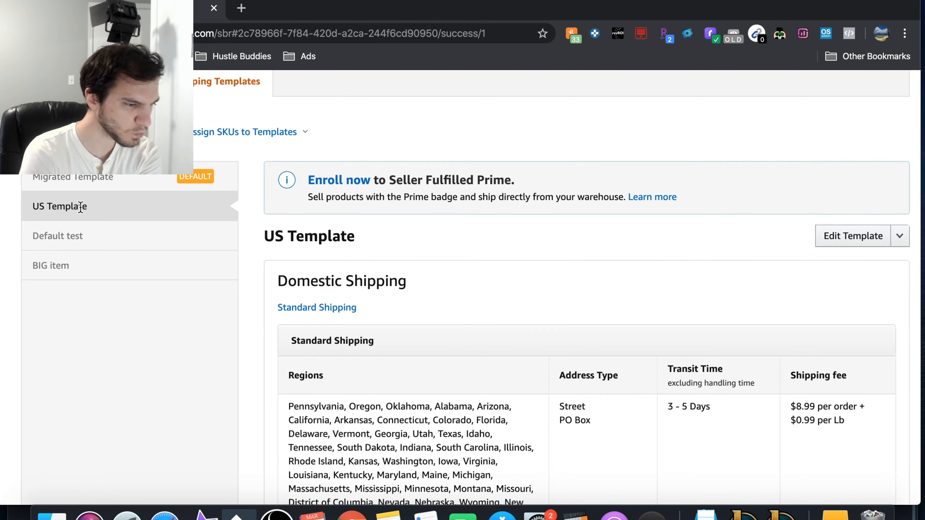
pyautogui.click(899, 236)
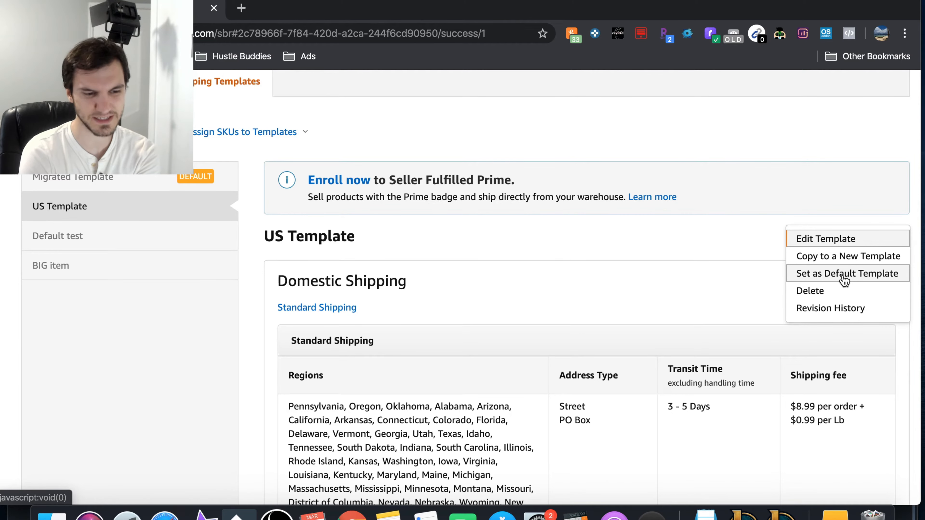
pyautogui.click(748, 277)
pyautogui.scroll(3, 674, 257)
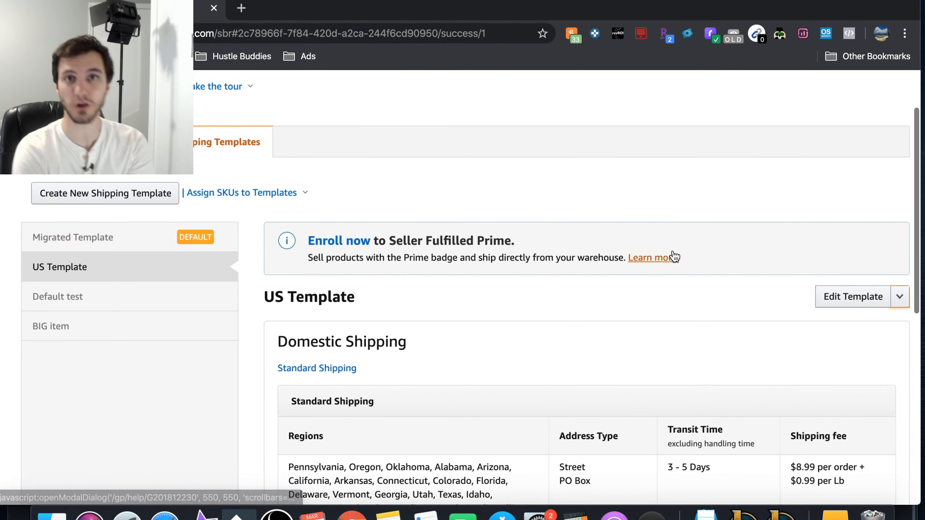
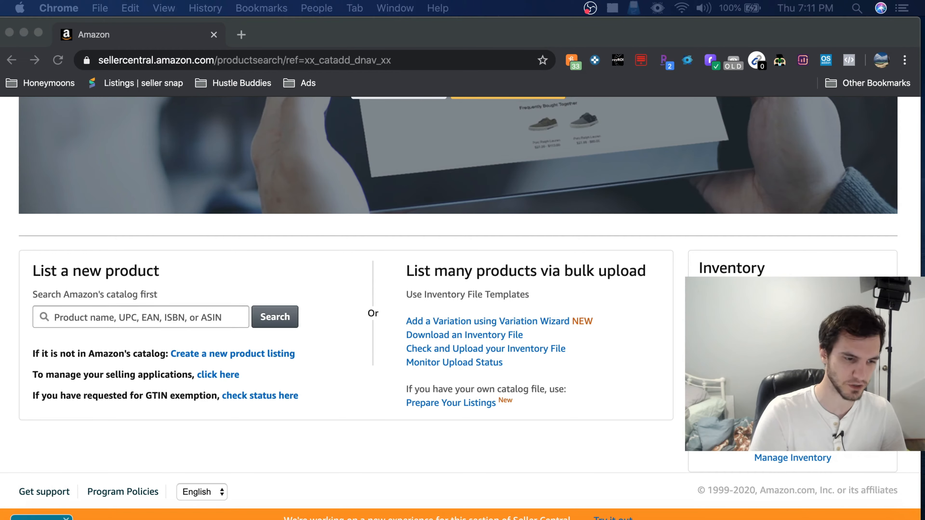
pyautogui.click(188, 321)
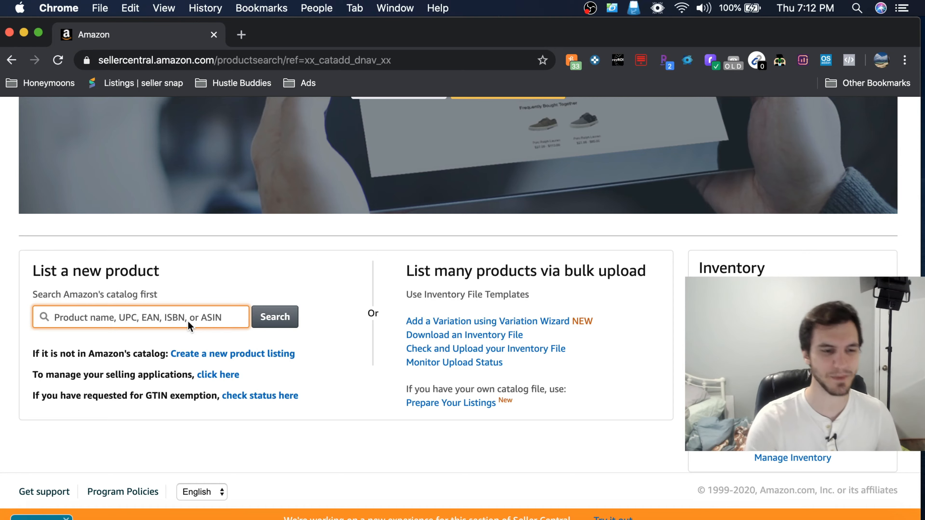
pyautogui.click(164, 320)
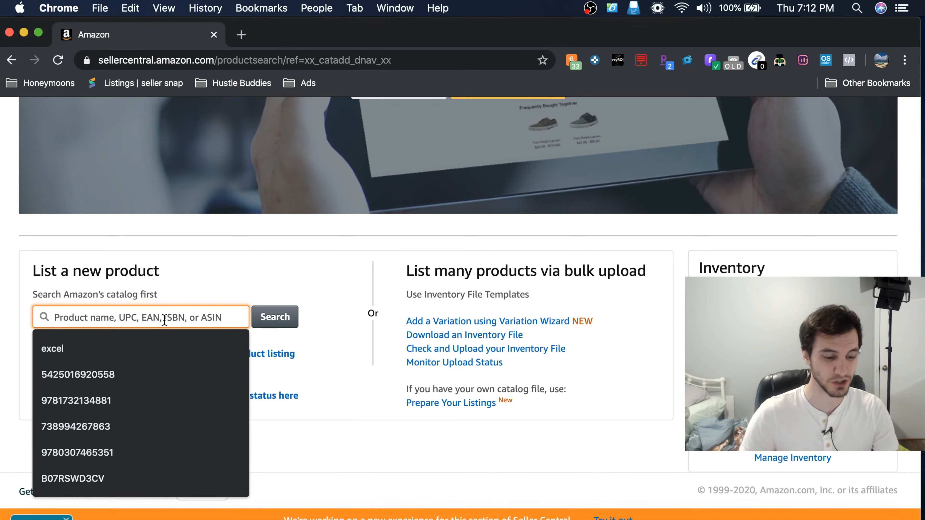
pyautogui.press('super+v')
pyautogui.press('Return')
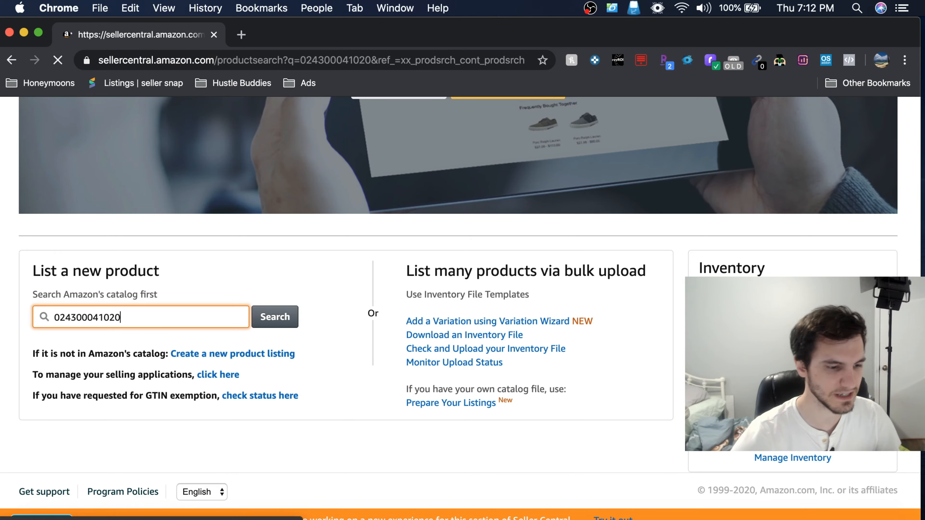
# Step: Show the listing limitations of all three Little Debbie Honey Buns search results, including the 2 Boxes version
pyautogui.scroll(-5, 310, 339)
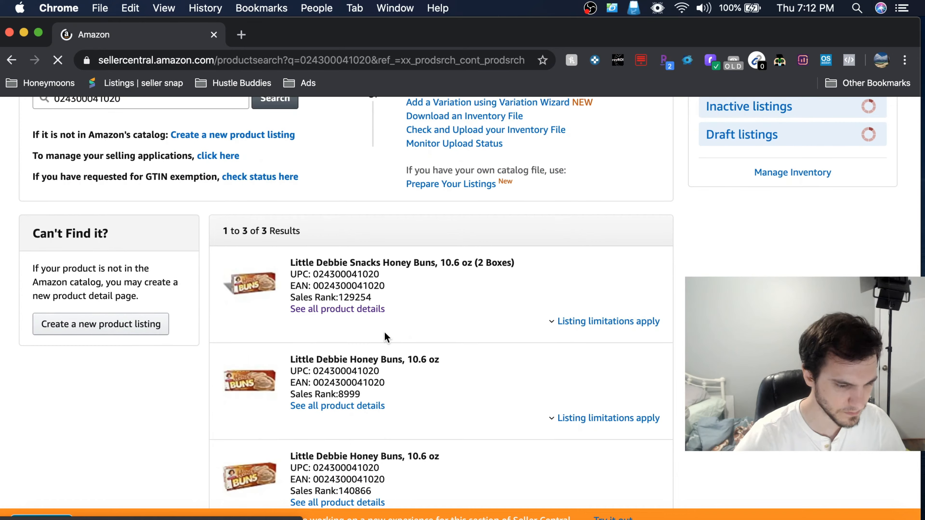
pyautogui.scroll(-1, 423, 335)
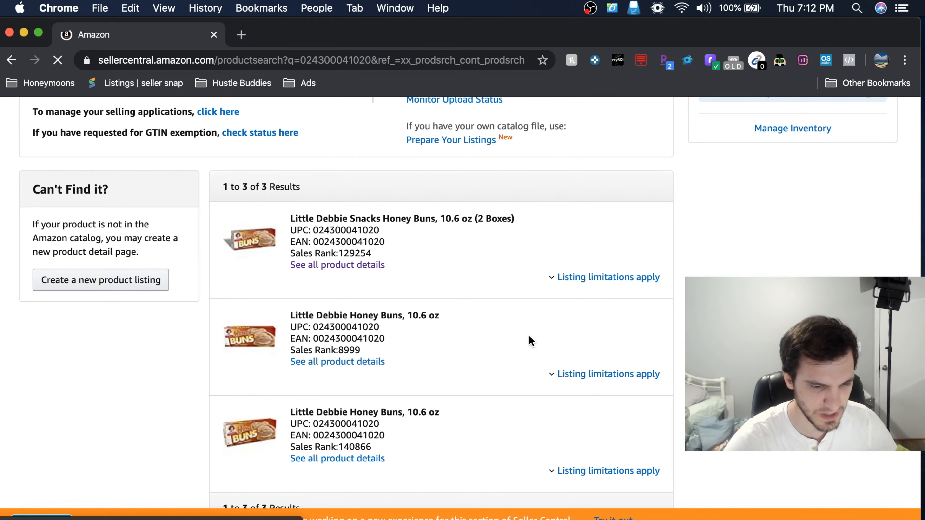
pyautogui.scroll(-1, 531, 341)
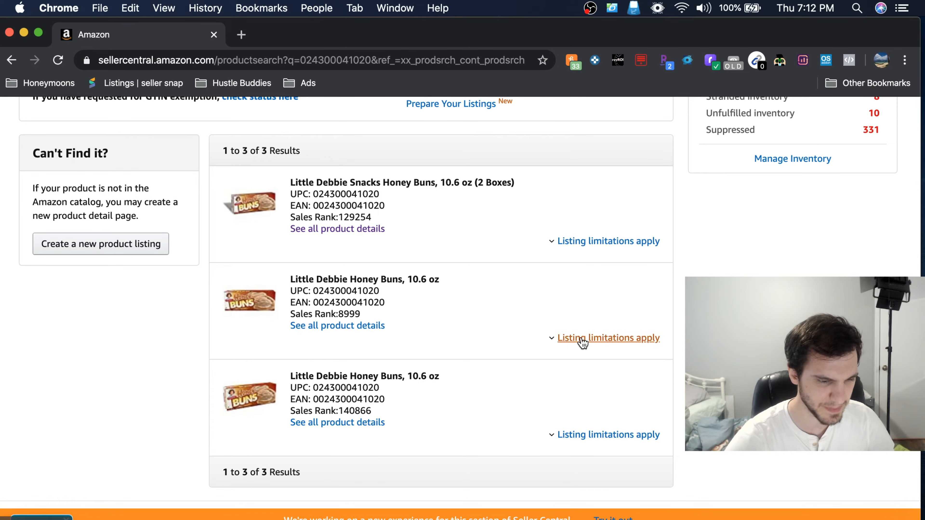
pyautogui.click(583, 339)
pyautogui.scroll(-2, 428, 379)
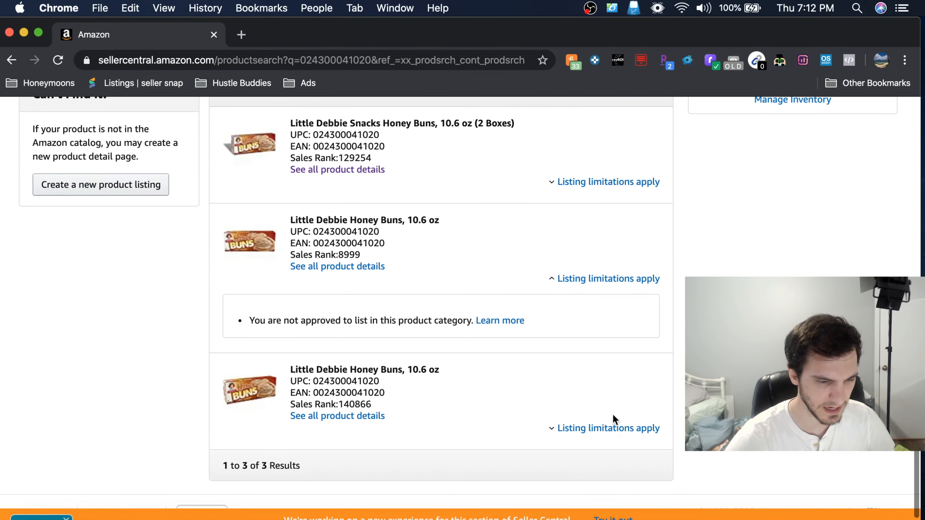
pyautogui.click(606, 428)
pyautogui.scroll(-1, 510, 419)
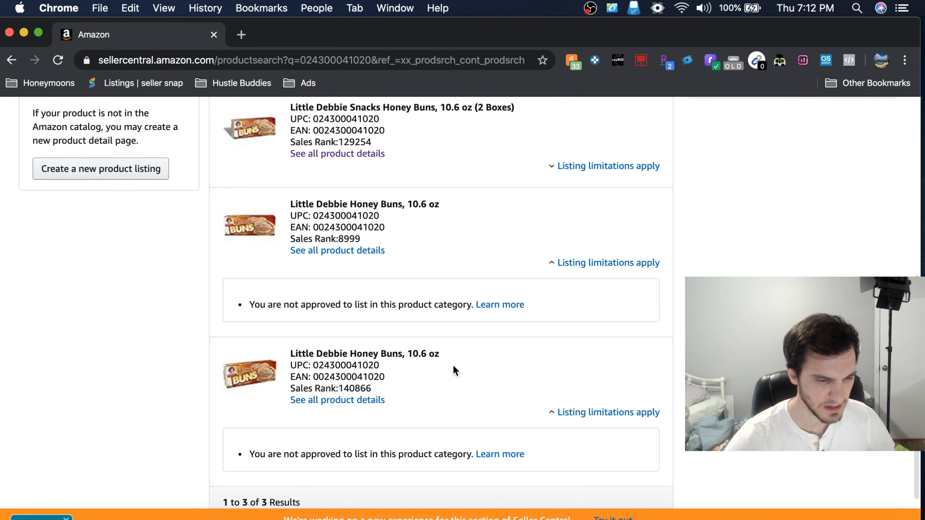
pyautogui.scroll(2, 437, 361)
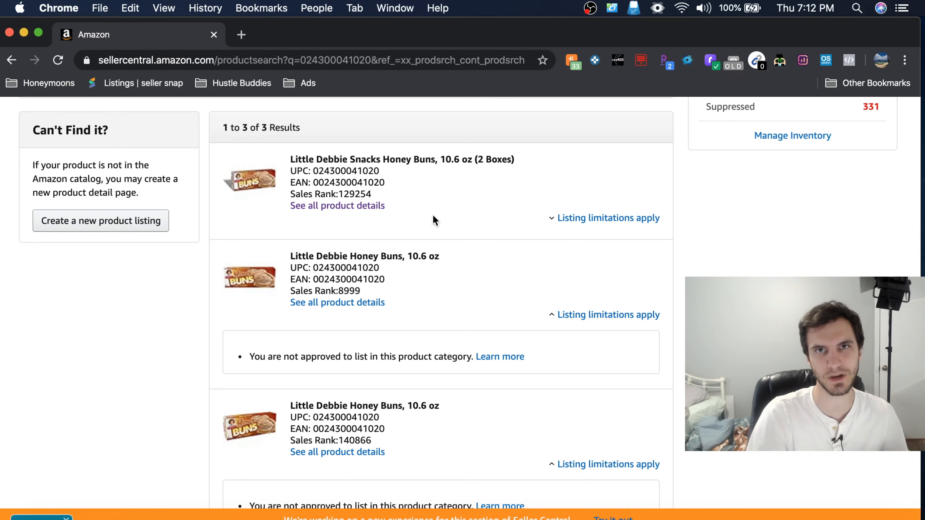
pyautogui.click(610, 218)
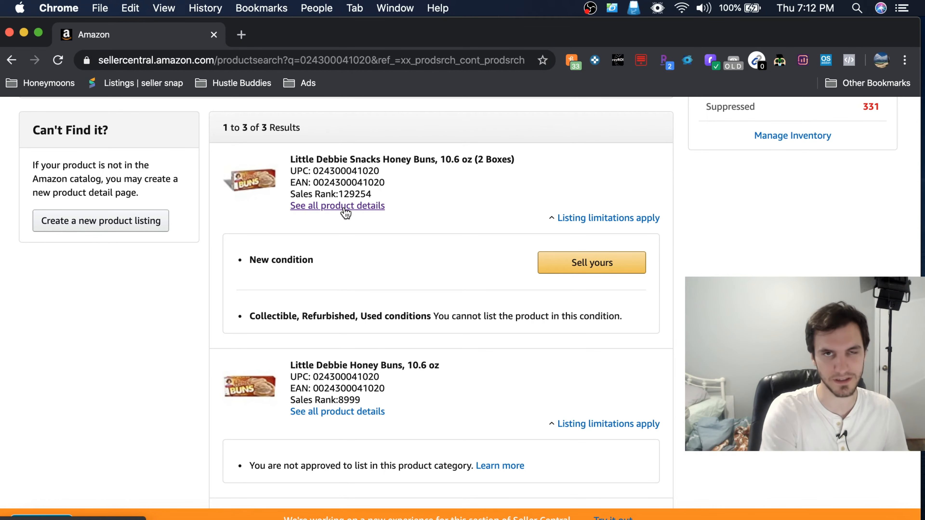
# Step: Start a sell-yours offer for Little Debbie Snacks Honey Buns, 10.6 oz (2 Boxes), and set its condition to New
pyautogui.click(552, 270)
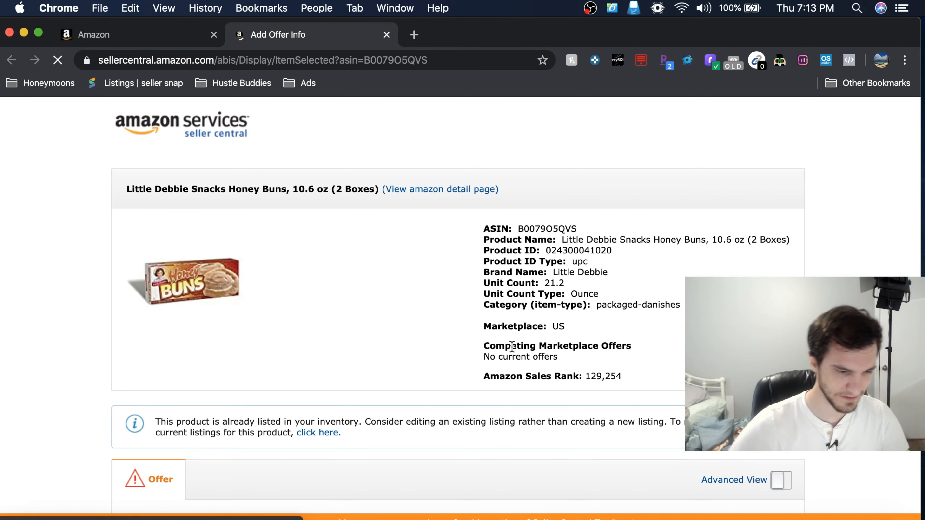
pyautogui.scroll(-5, 448, 335)
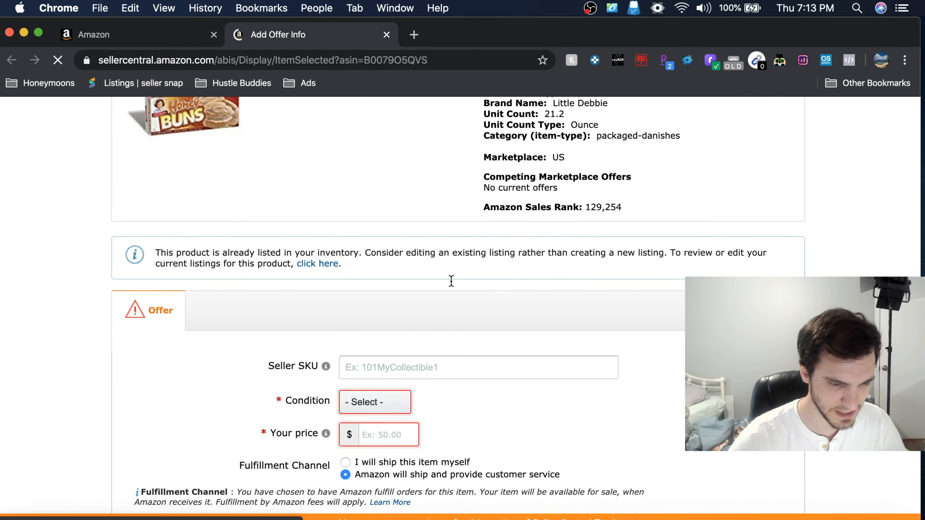
pyautogui.scroll(-1, 406, 279)
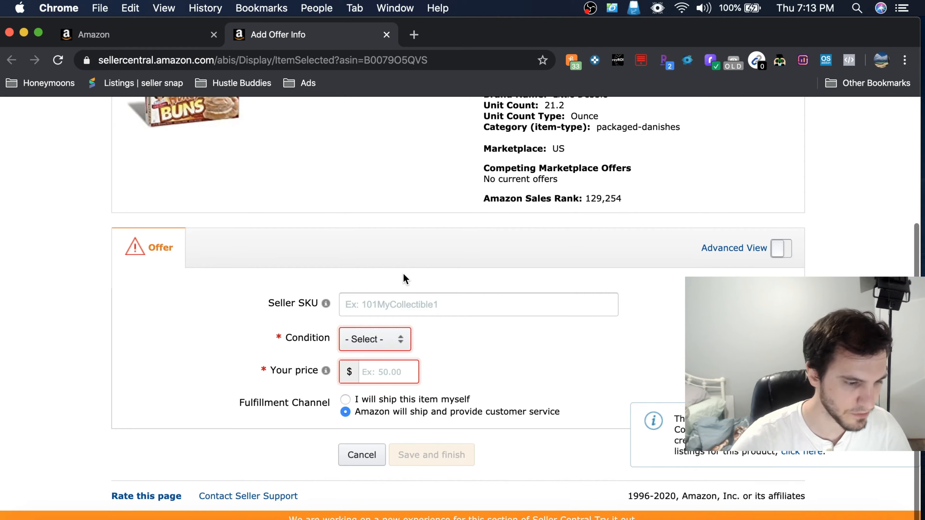
pyautogui.click(389, 351)
pyautogui.click(371, 358)
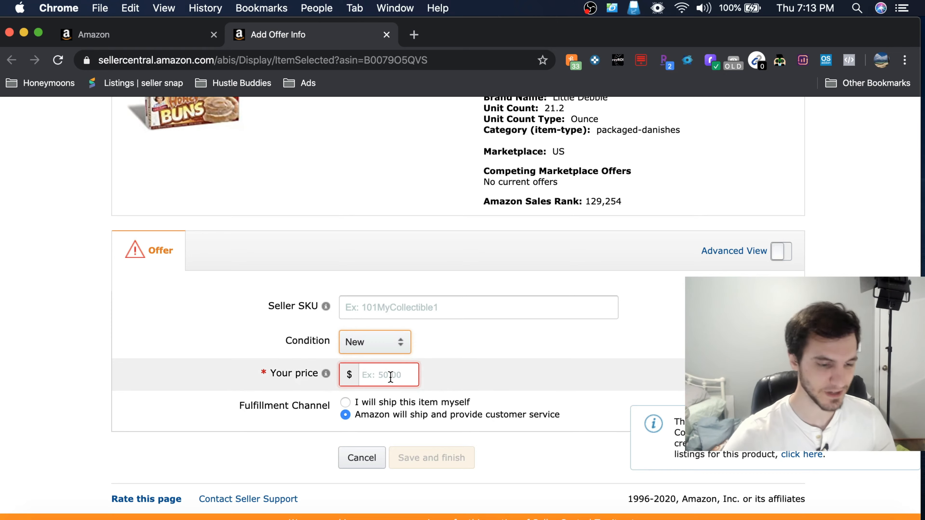
# Step: Open the product's Amazon detail page in a separate browser tab and examine its availability and price history chart
pyautogui.click(379, 384)
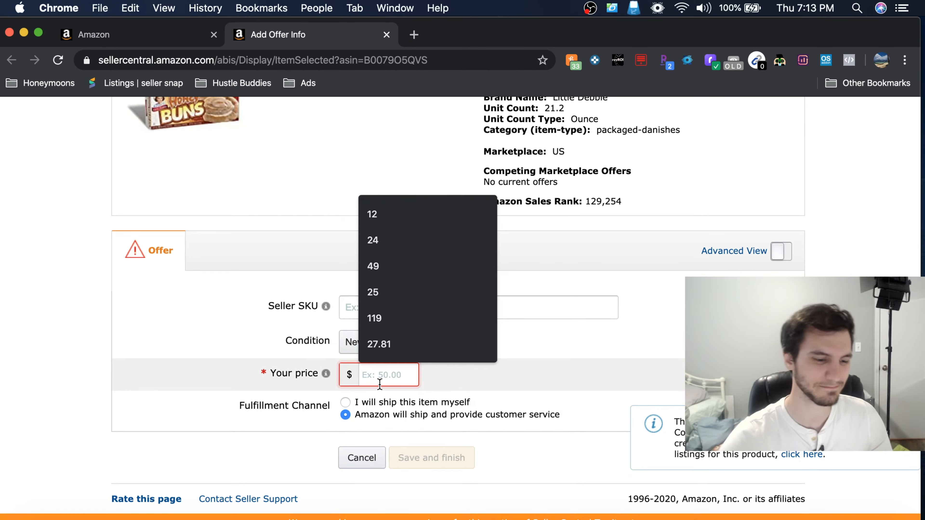
pyautogui.click(648, 310)
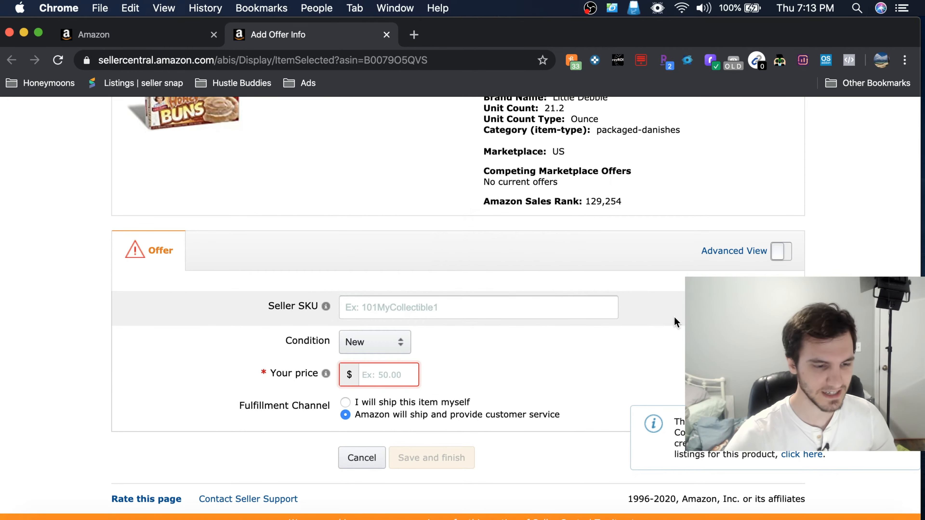
pyautogui.scroll(4, 619, 277)
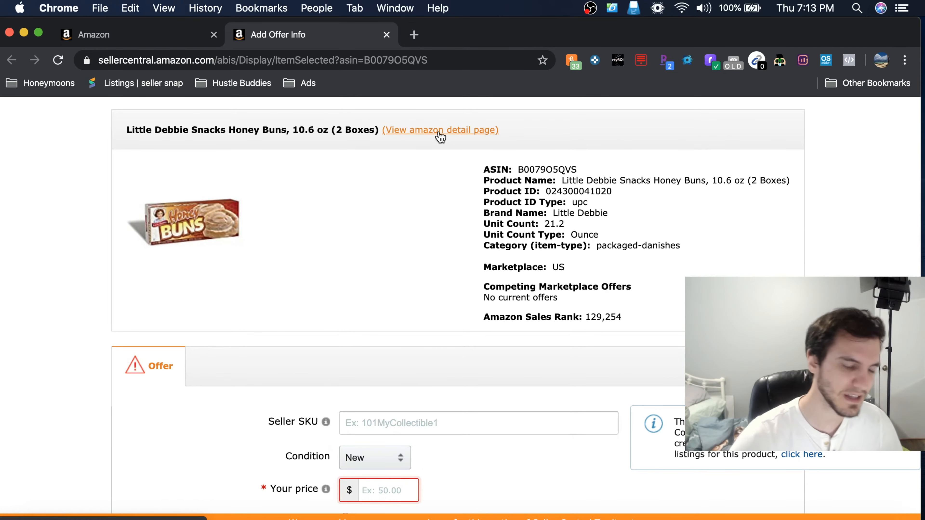
pyautogui.rightClick(440, 137)
pyautogui.click(466, 140)
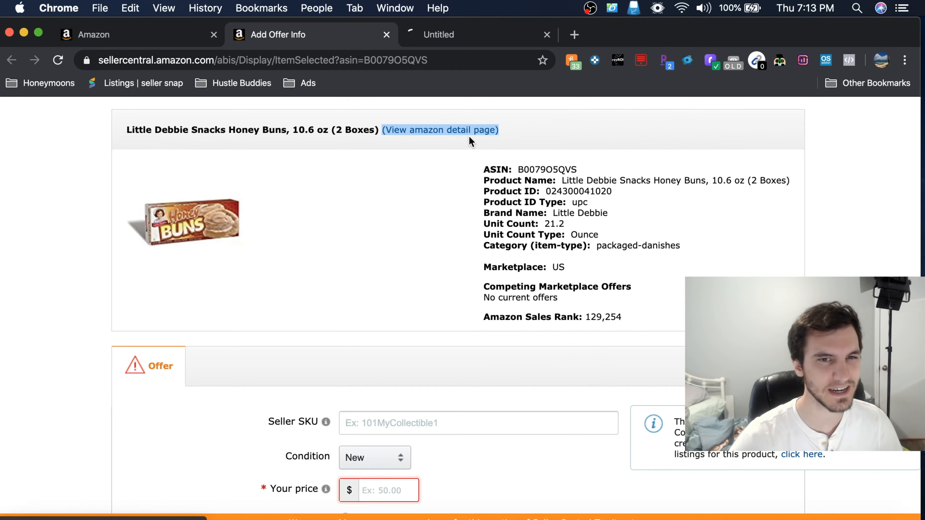
pyautogui.click(463, 36)
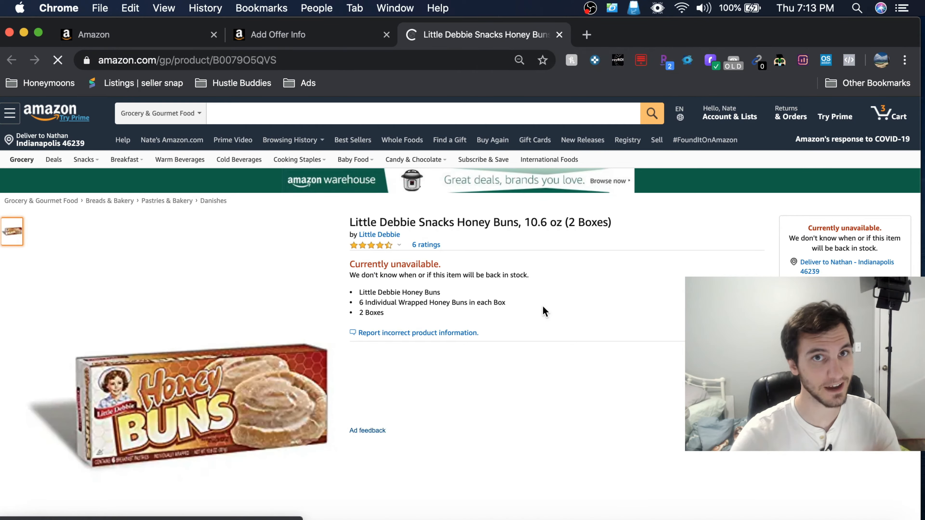
pyautogui.scroll(-1, 543, 308)
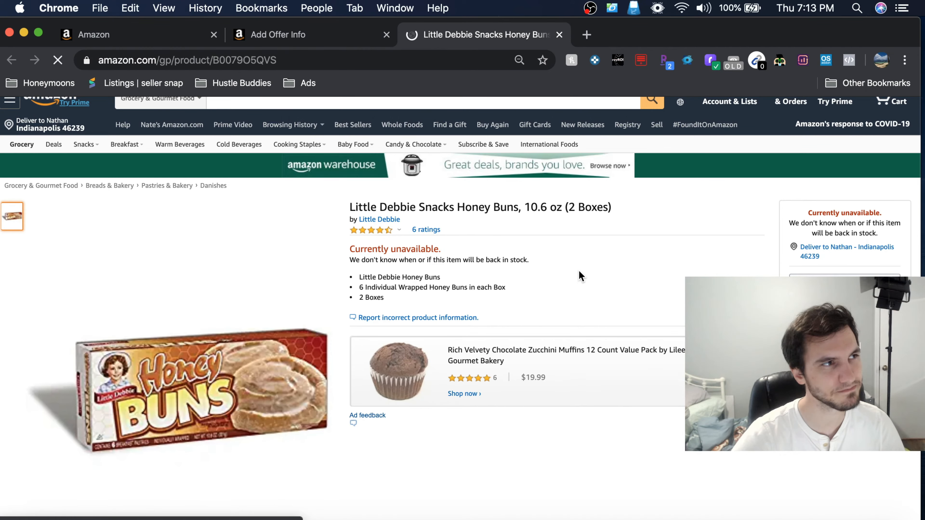
pyautogui.scroll(-4, 579, 271)
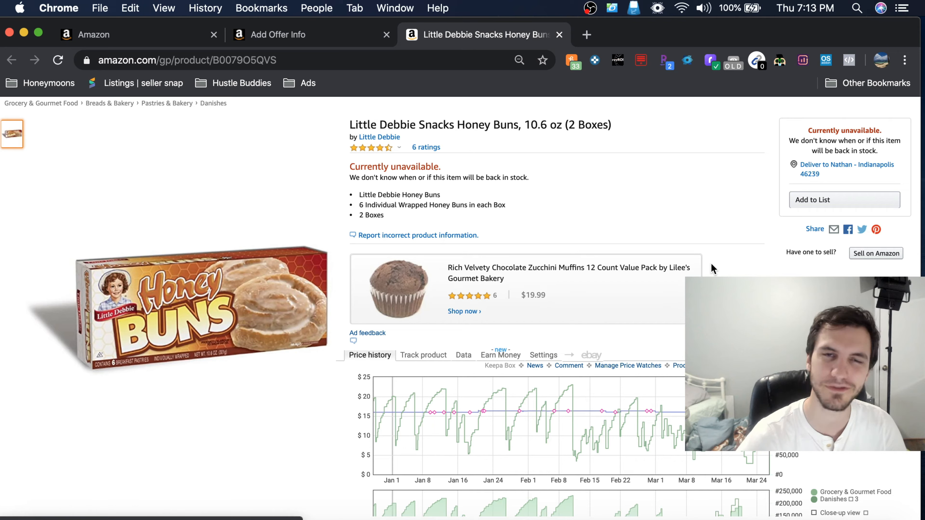
pyautogui.scroll(-2, 715, 260)
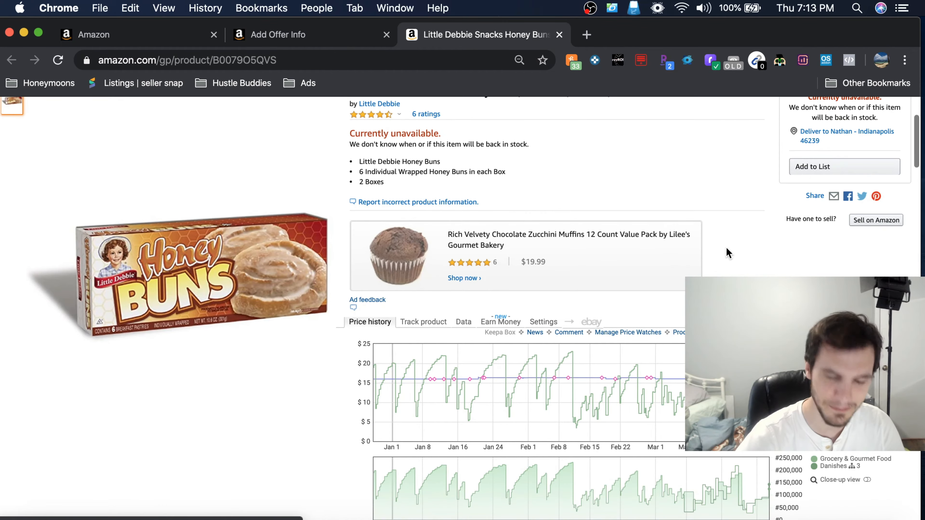
pyautogui.scroll(-2, 718, 222)
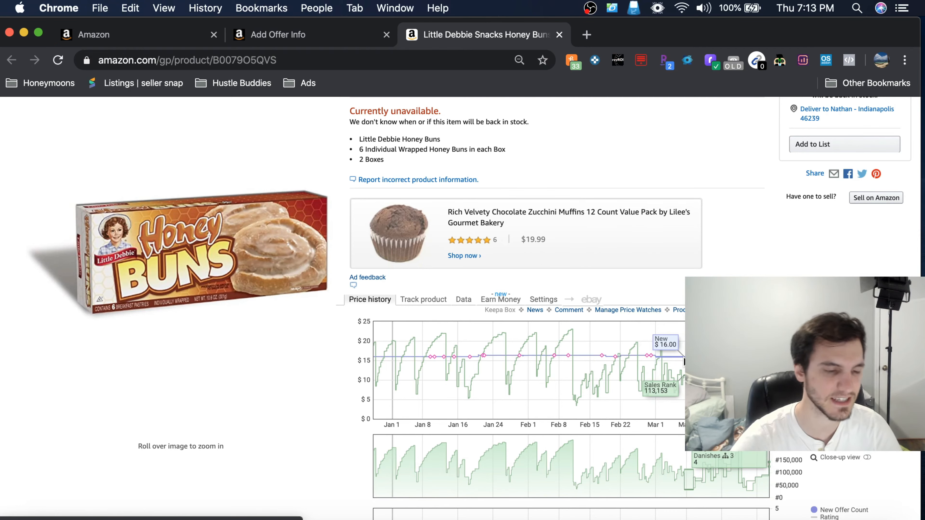
# Step: Return to the offer form and set the selling price to $16.99
pyautogui.click(291, 43)
pyautogui.scroll(-3, 444, 369)
pyautogui.click(373, 398)
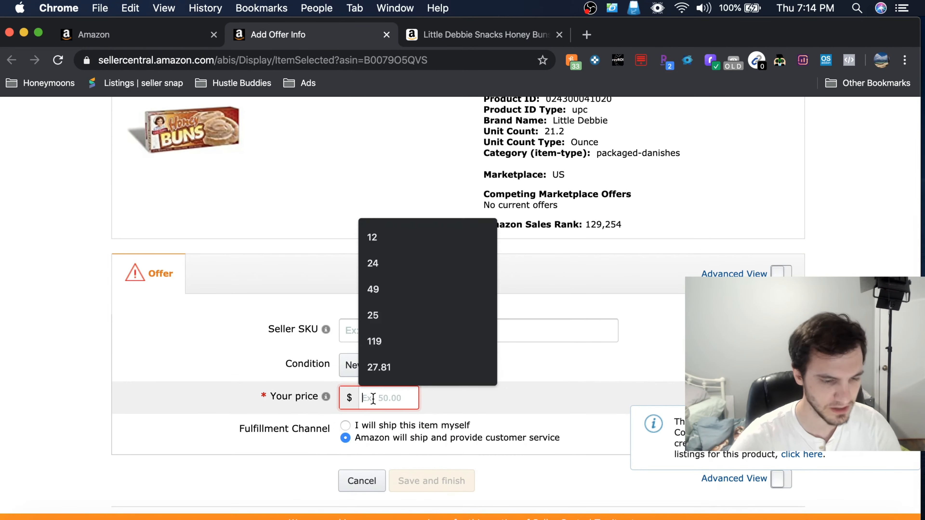
pyautogui.write('16.99')
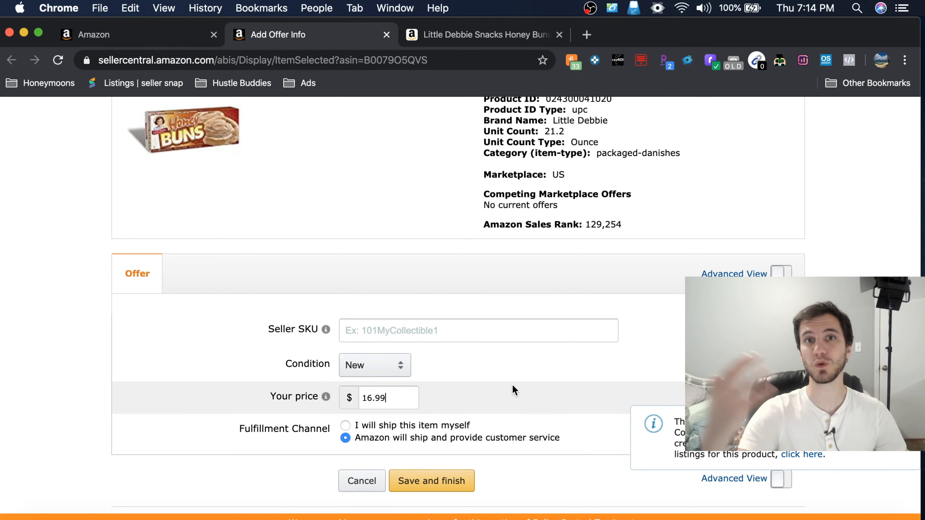
# Step: Set the offer's fulfillment channel to "I will ship this item myself"
pyautogui.scroll(-1, 513, 385)
pyautogui.scroll(-1, 512, 385)
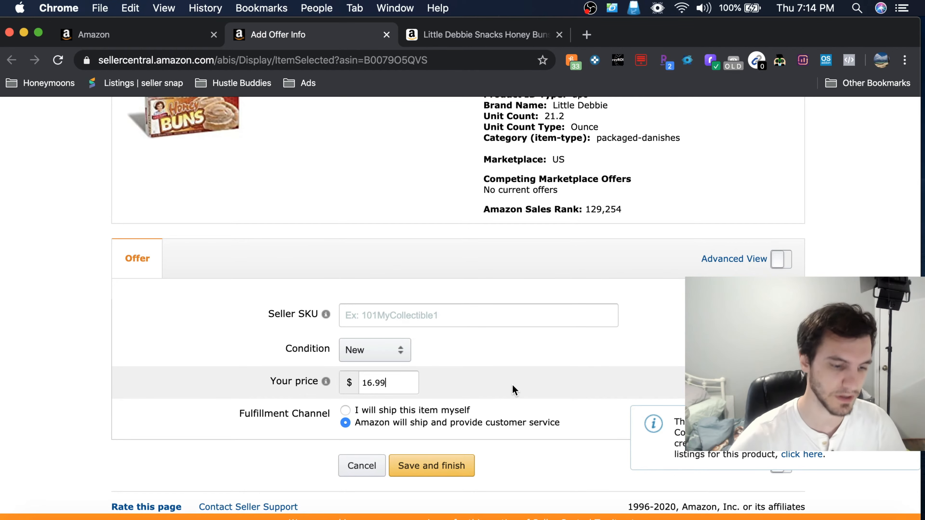
pyautogui.scroll(-1, 513, 390)
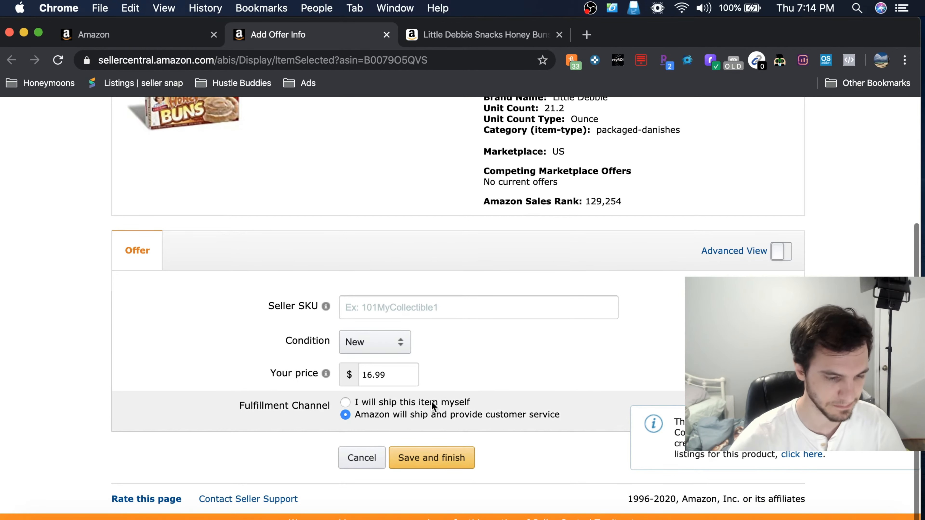
pyautogui.click(346, 403)
pyautogui.scroll(-4, 470, 389)
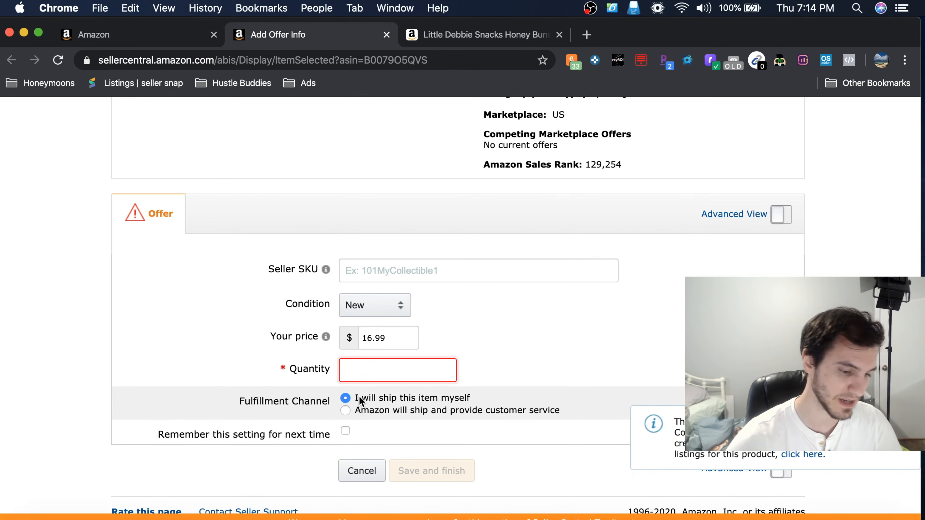
# Step: Check the pack size in the product name and set the offer's quantity to 1
pyautogui.click(360, 370)
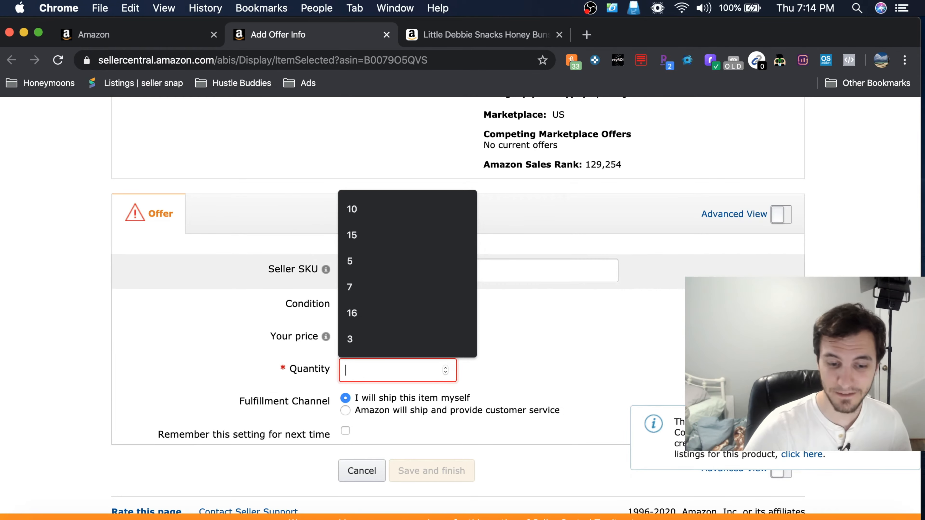
pyautogui.click(830, 291)
pyautogui.scroll(1, 831, 292)
pyautogui.scroll(1, 831, 291)
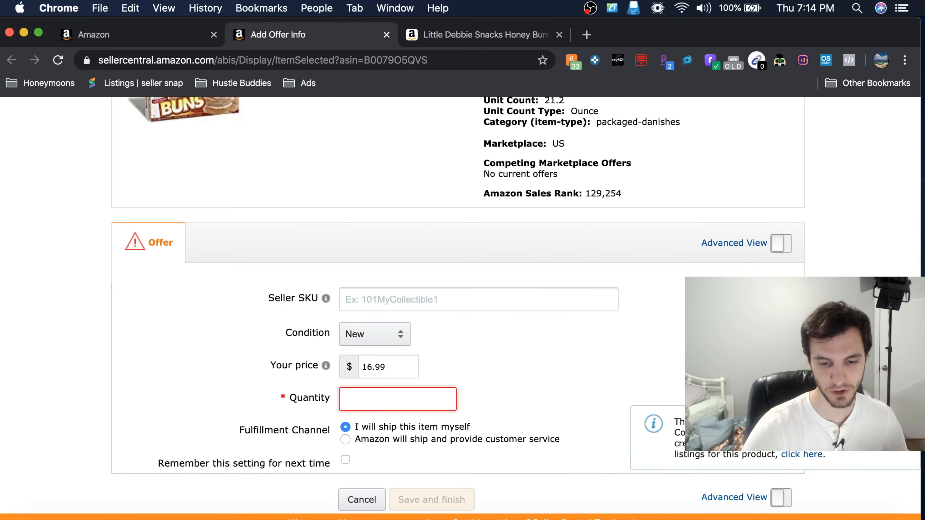
pyautogui.scroll(3, 760, 223)
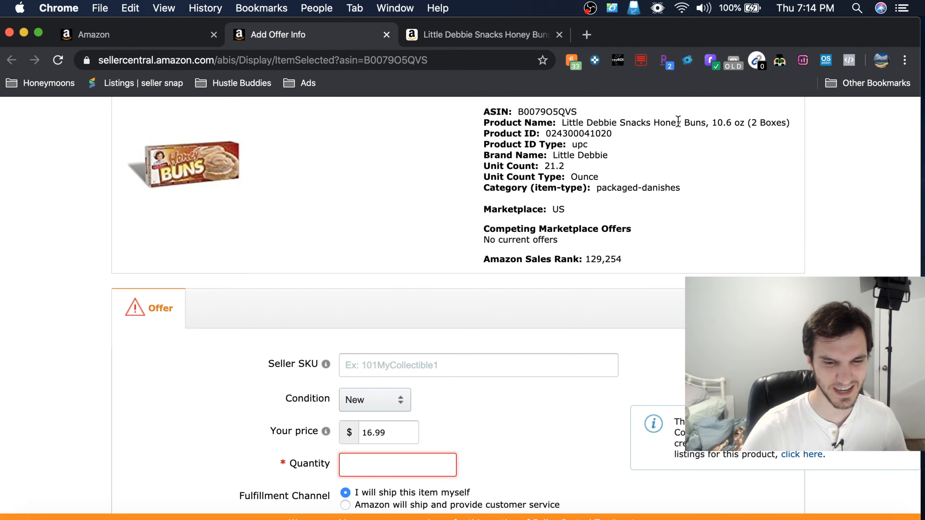
pyautogui.moveTo(752, 121); pyautogui.dragTo(783, 123)
pyautogui.click(826, 188)
pyautogui.scroll(-5, 826, 188)
pyautogui.click(357, 353)
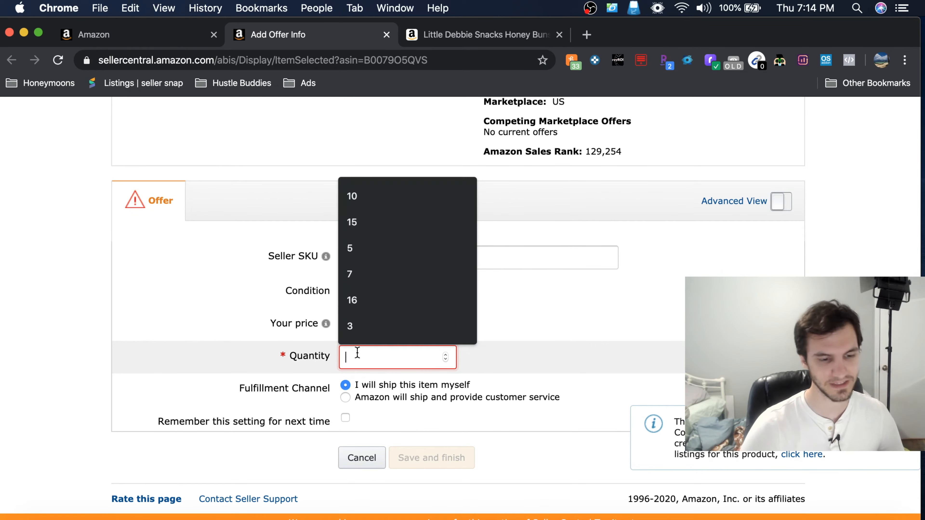
pyautogui.write('1')
pyautogui.click(479, 454)
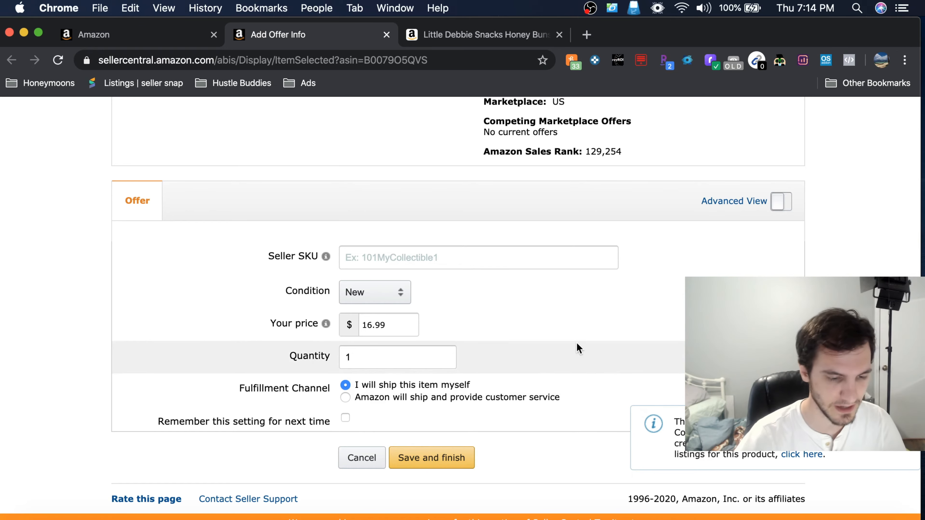
pyautogui.scroll(1, 577, 344)
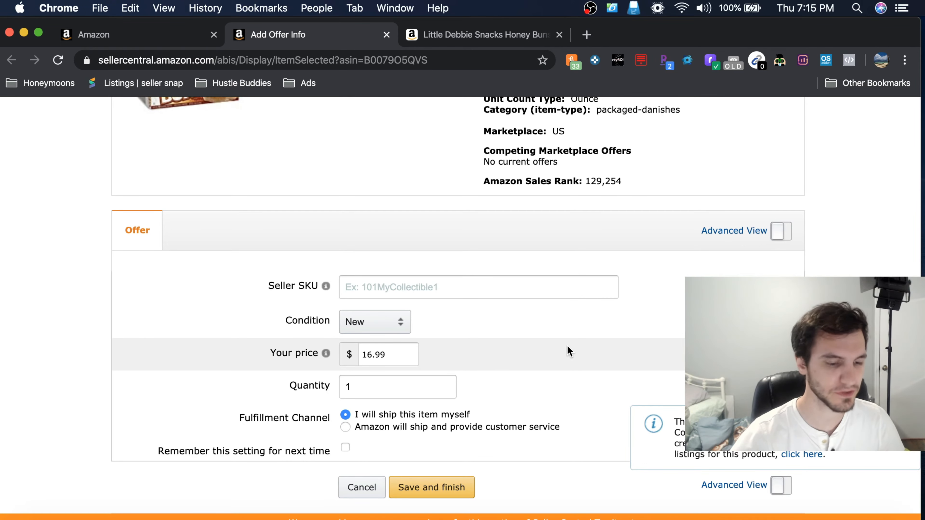
pyautogui.scroll(-1, 547, 368)
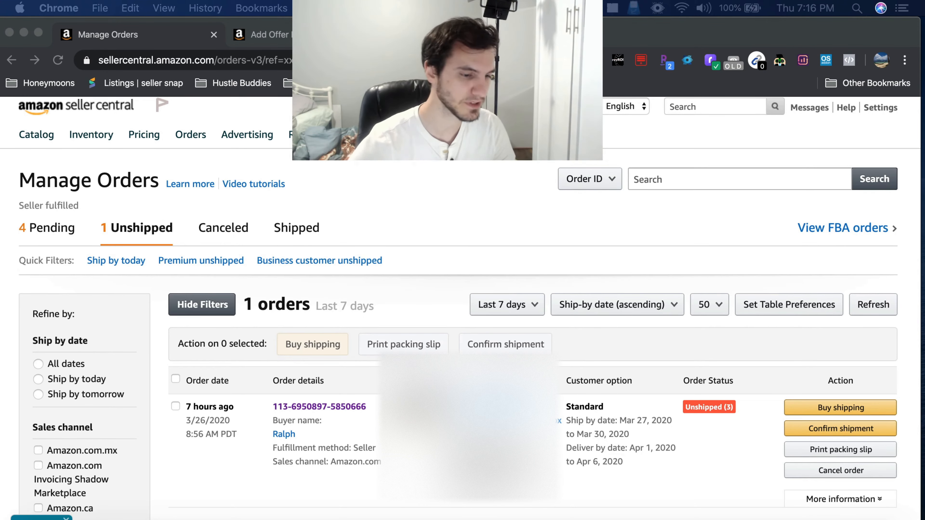
# Step: Go to the list of unshipped seller-fulfilled orders and open the details of the order placed on 3/26/2020
pyautogui.click(193, 140)
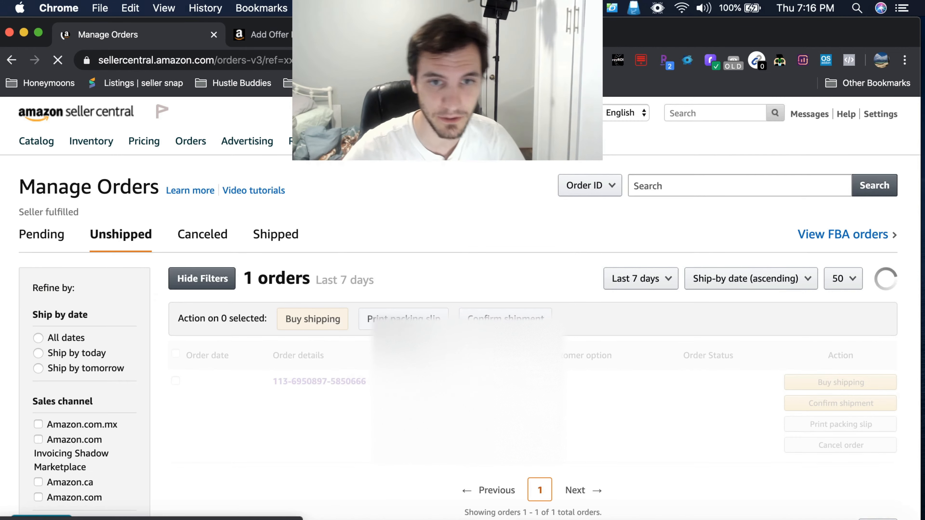
pyautogui.scroll(-2, 460, 310)
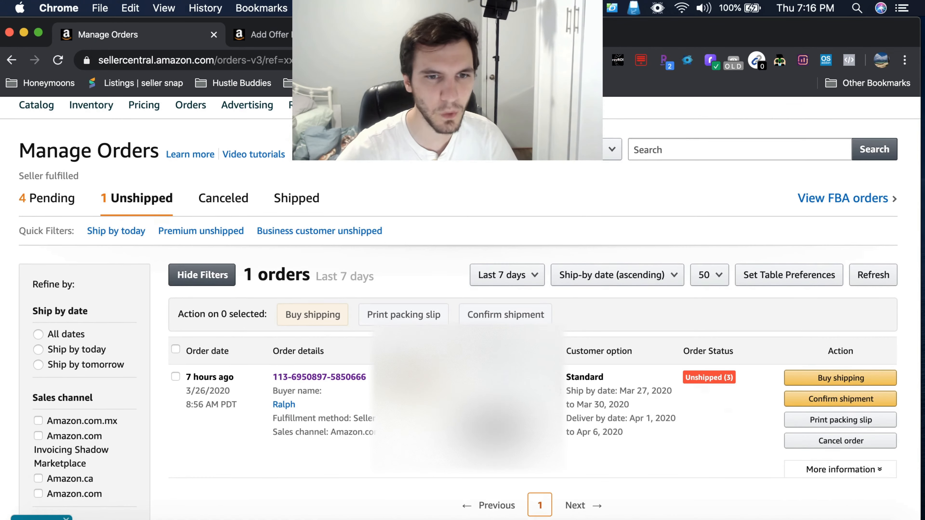
pyautogui.scroll(-1, 460, 310)
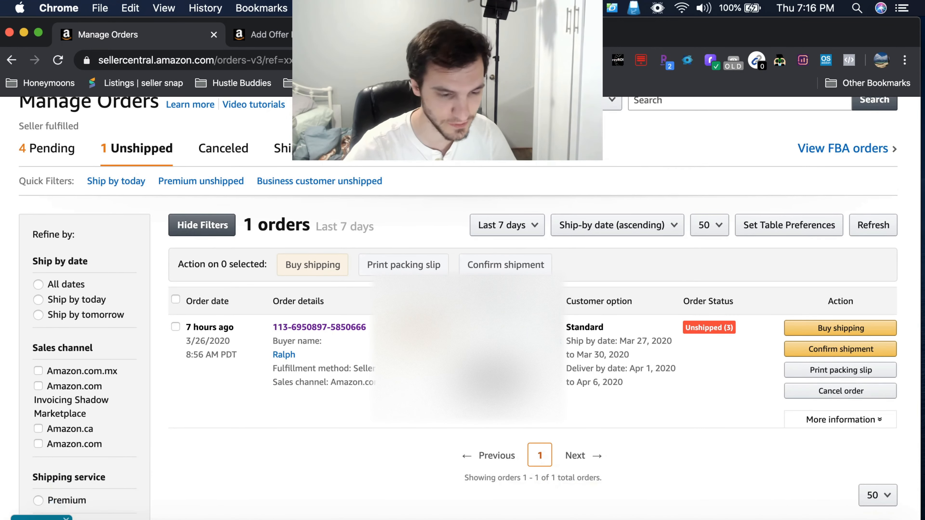
pyautogui.scroll(-1, 460, 310)
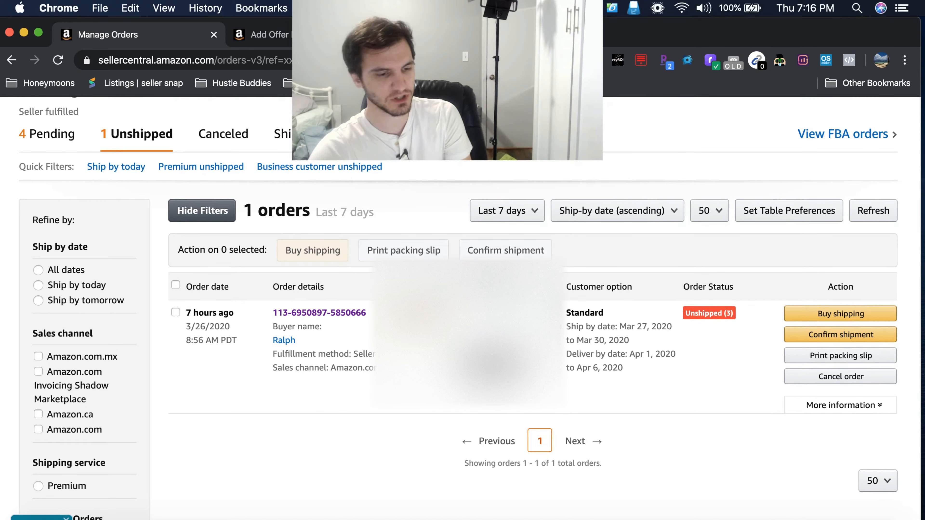
pyautogui.click(352, 314)
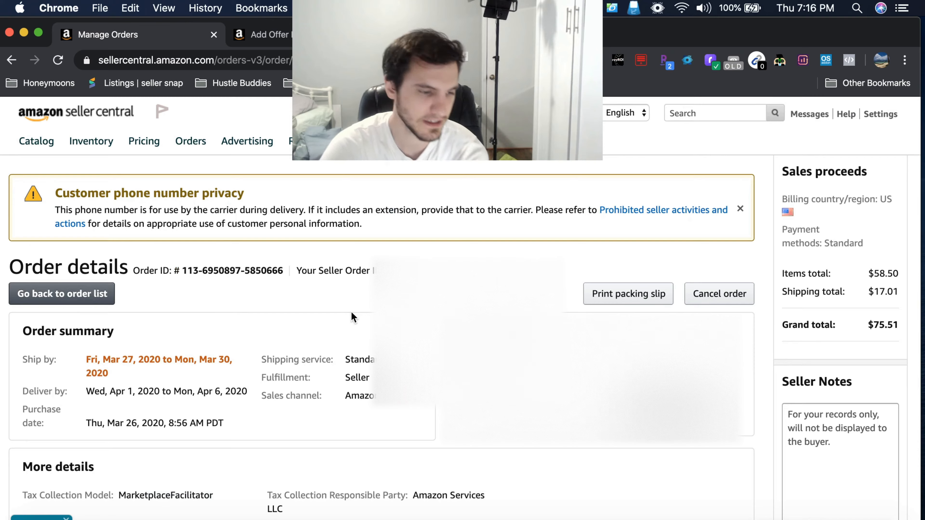
# Step: Start buying shipping for the order's unshipped items and choose how many items go in this package
pyautogui.scroll(-3, 446, 337)
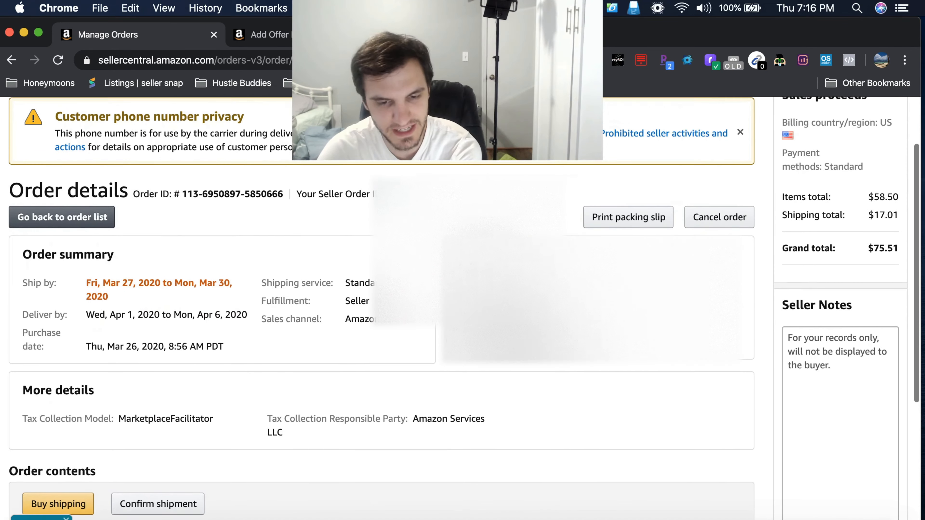
pyautogui.scroll(1, 446, 328)
pyautogui.scroll(-1, 446, 328)
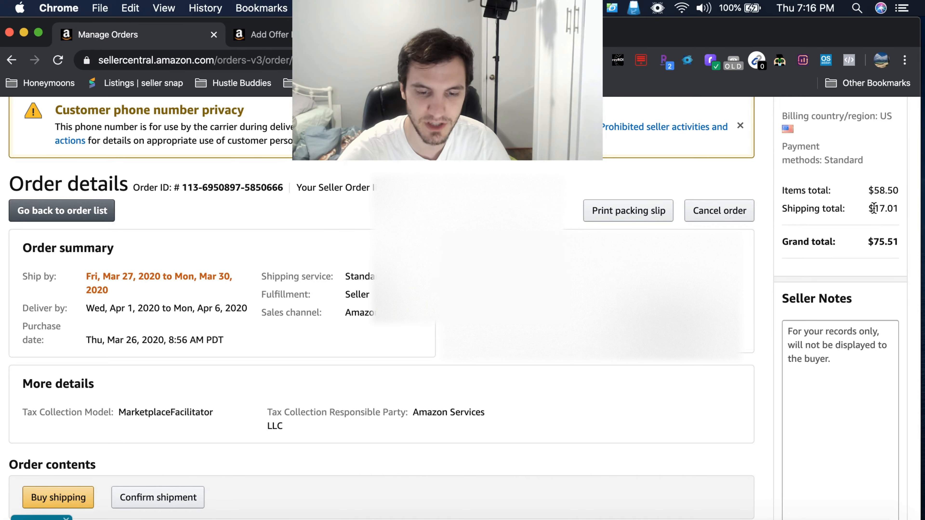
pyautogui.scroll(-1, 447, 369)
pyautogui.scroll(-6, 446, 369)
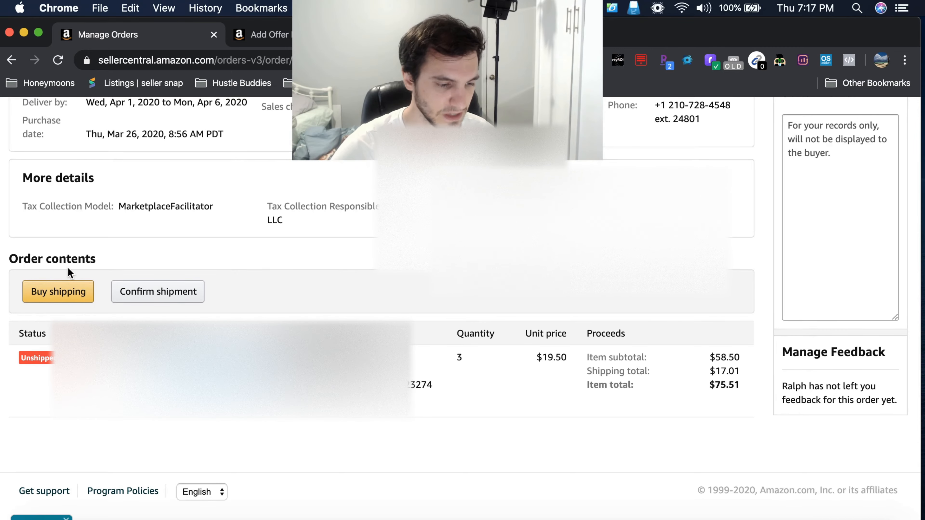
pyautogui.click(72, 298)
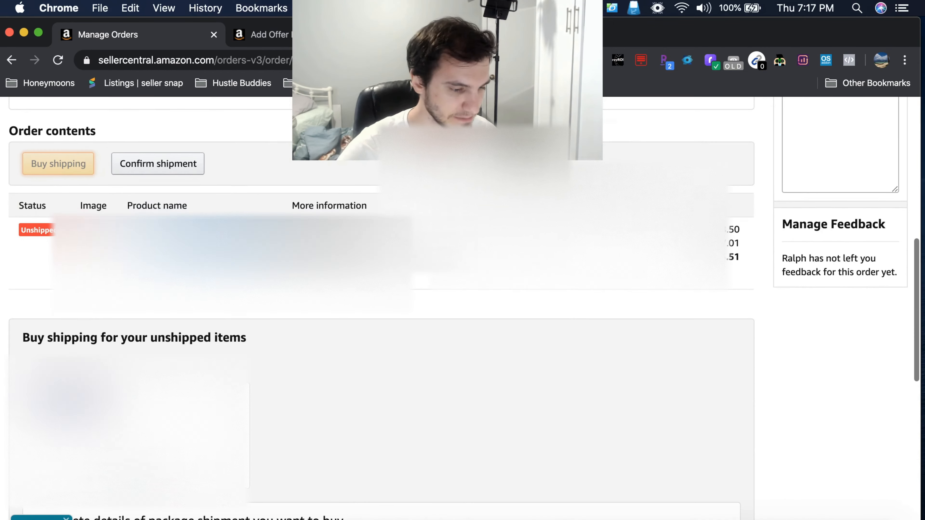
pyautogui.scroll(-6, 327, 348)
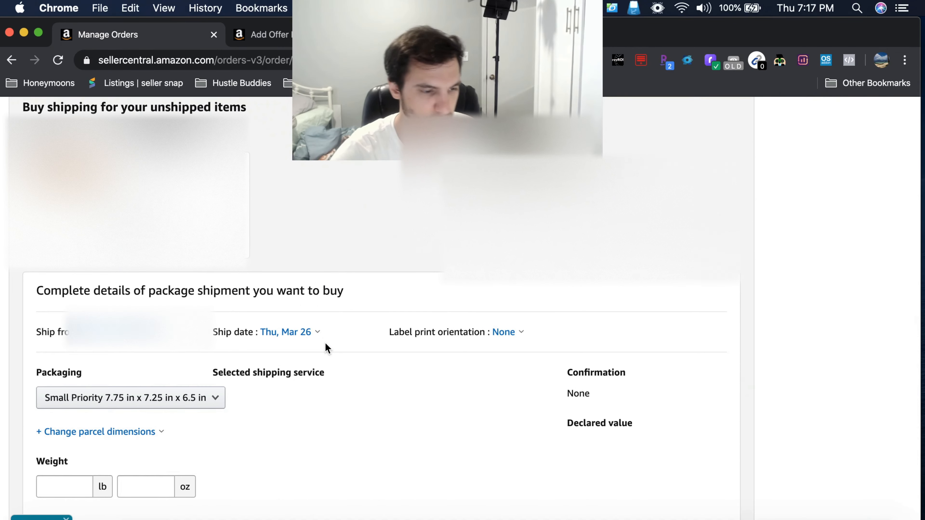
pyautogui.scroll(1, 326, 348)
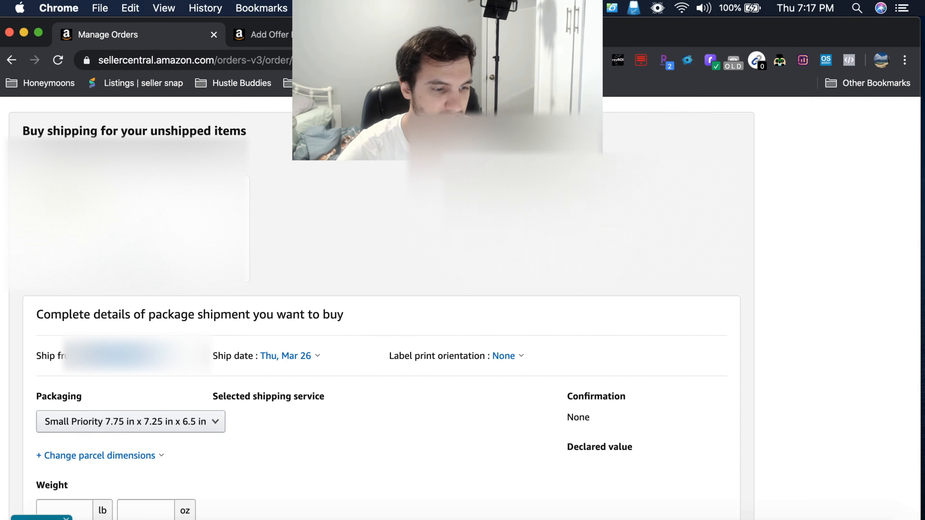
pyautogui.click(131, 260)
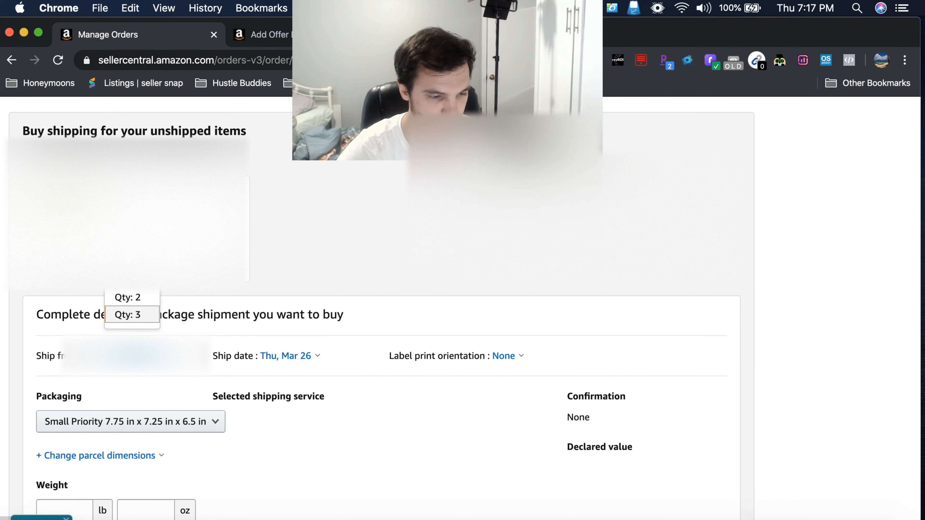
pyautogui.click(128, 281)
# Step: Set the shipment's packaging to Large Flat Rate 12.25 in x 12.25 in x 6 in
pyautogui.scroll(-3, 340, 223)
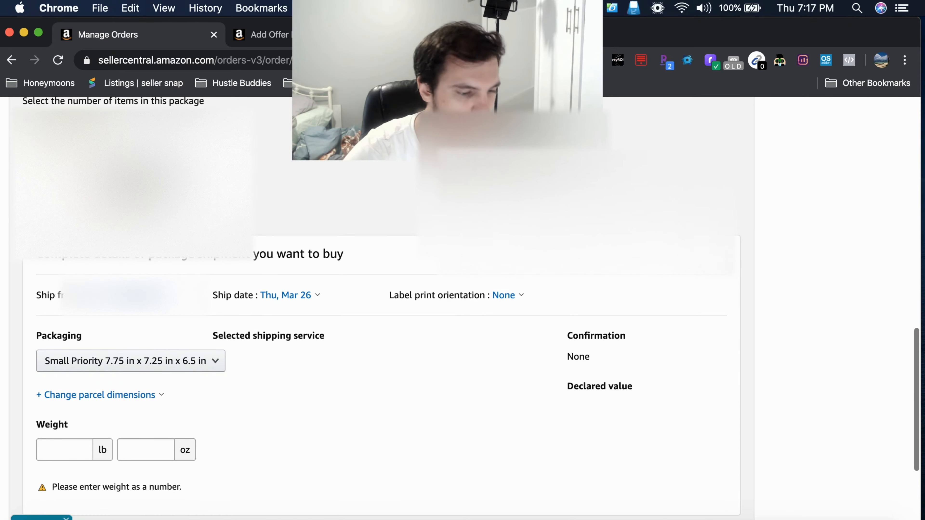
pyautogui.scroll(-3, 228, 287)
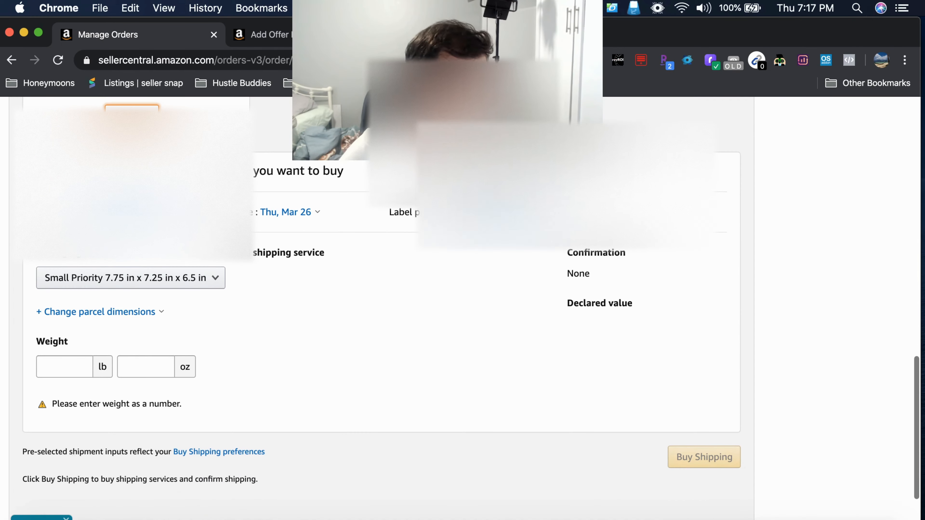
pyautogui.scroll(-1, 239, 310)
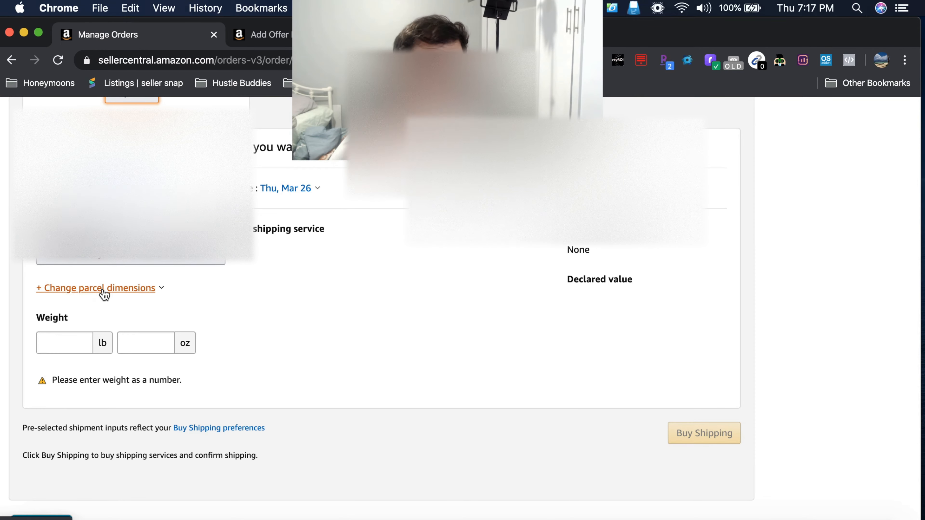
pyautogui.click(115, 262)
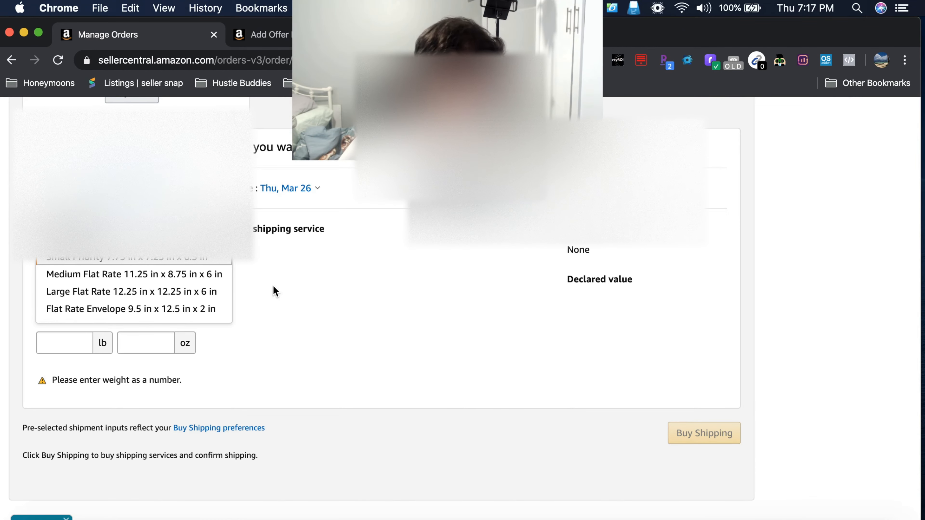
pyautogui.click(148, 295)
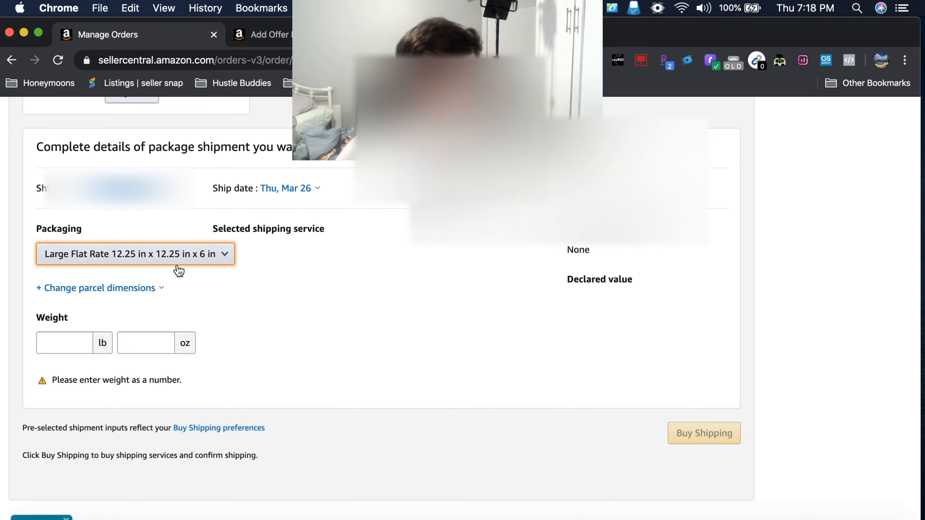
# Step: Apply custom parcel dimensions of 12 in length, 12 in width and 12 in height, and set the package weight to 12 lb
pyautogui.click(90, 291)
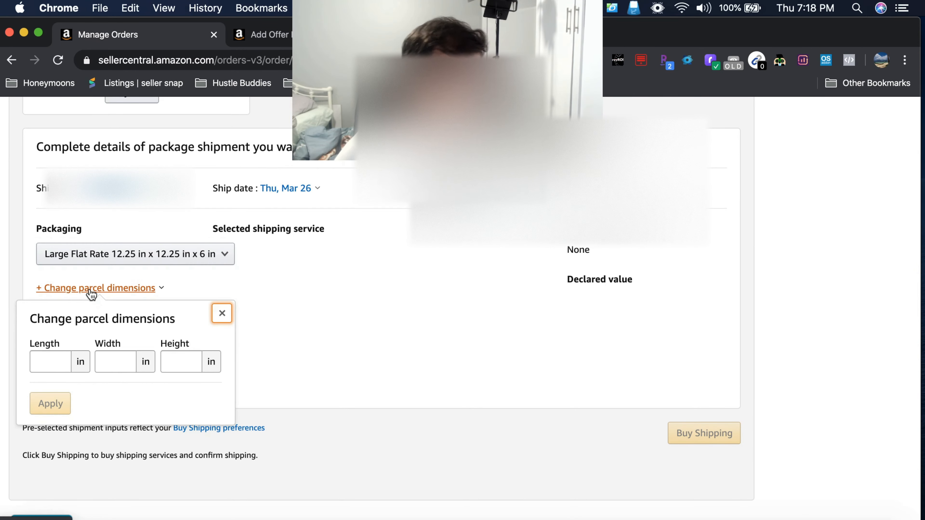
pyautogui.click(46, 360)
pyautogui.write('12')
pyautogui.click(117, 360)
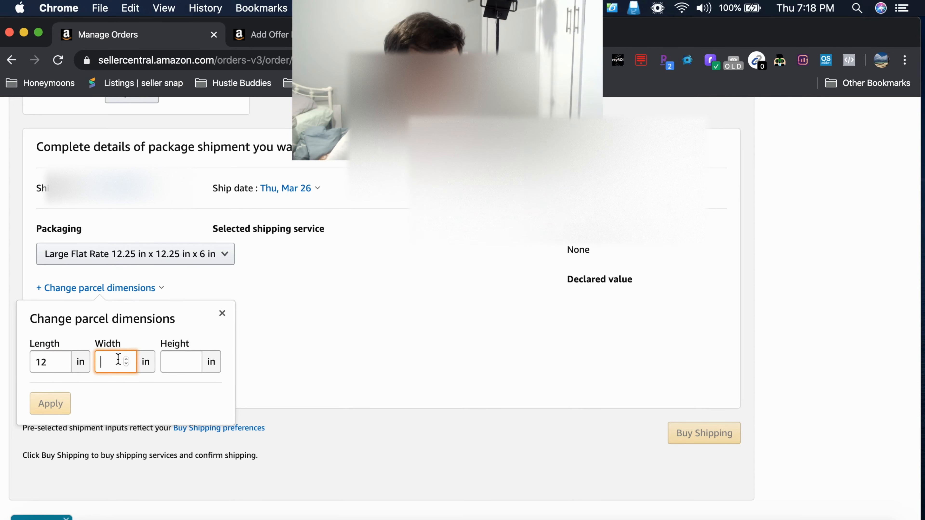
pyautogui.write('12')
pyautogui.click(183, 360)
pyautogui.write('12')
pyautogui.click(50, 403)
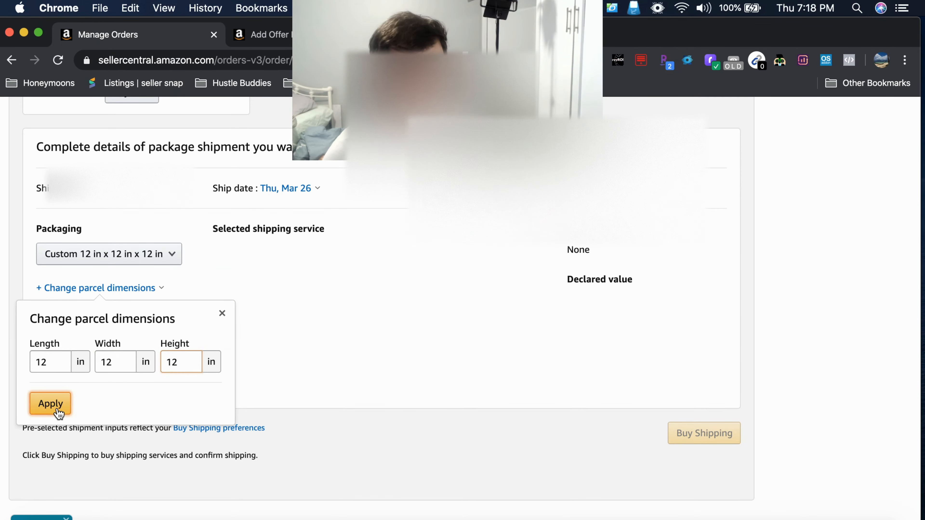
pyautogui.click(59, 344)
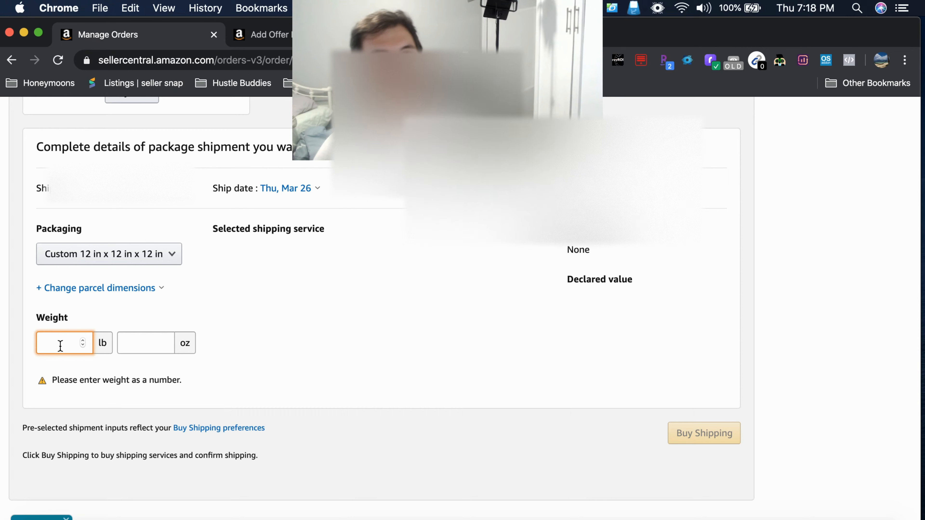
pyautogui.write('12')
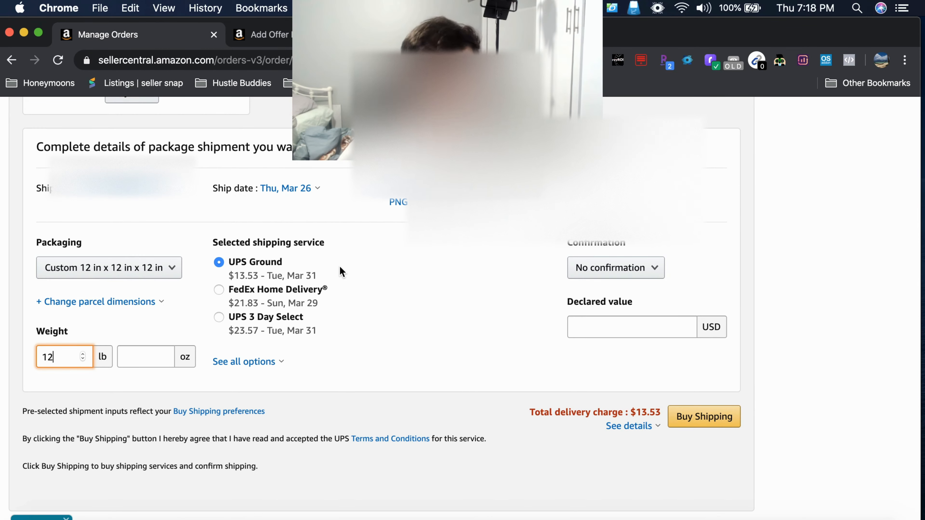
# Step: Open the full list of shipping options and compare the carriers' services, estimated delivery dates and delivery charges
pyautogui.click(254, 368)
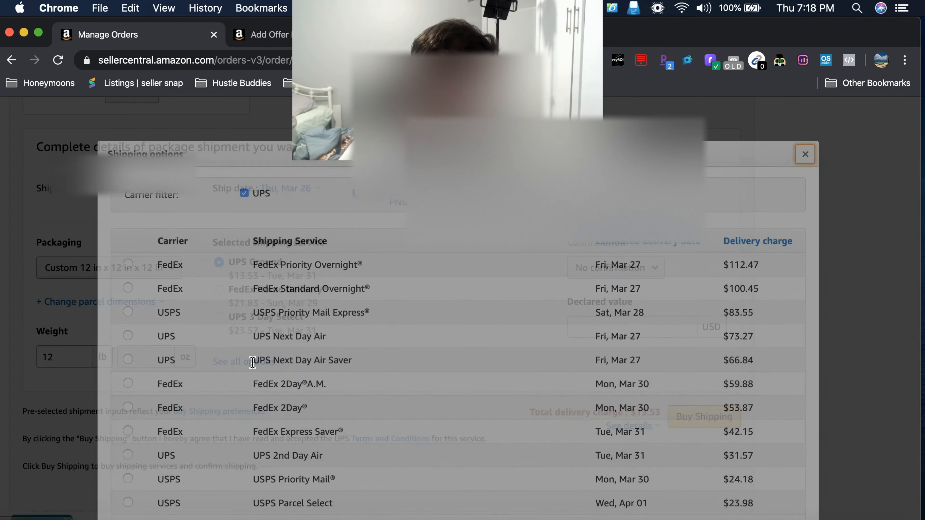
pyautogui.scroll(-5, 345, 366)
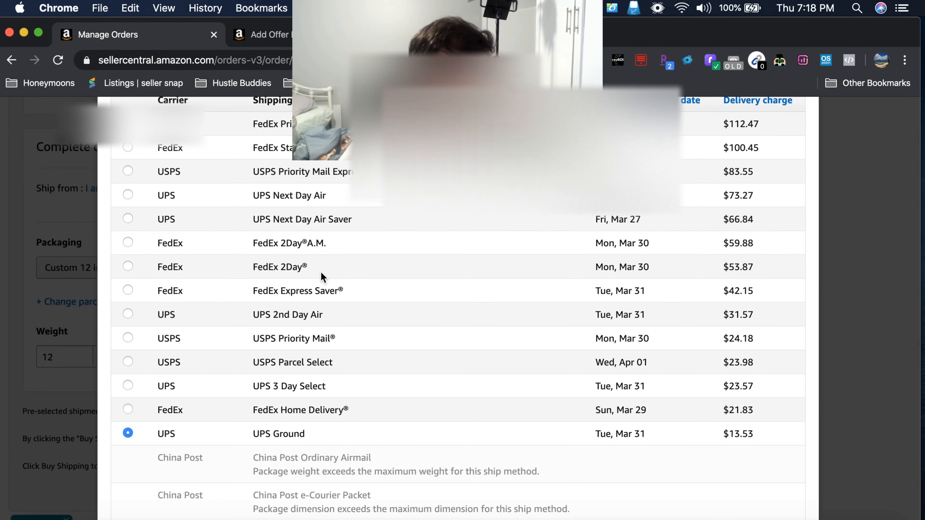
pyautogui.scroll(1, 320, 277)
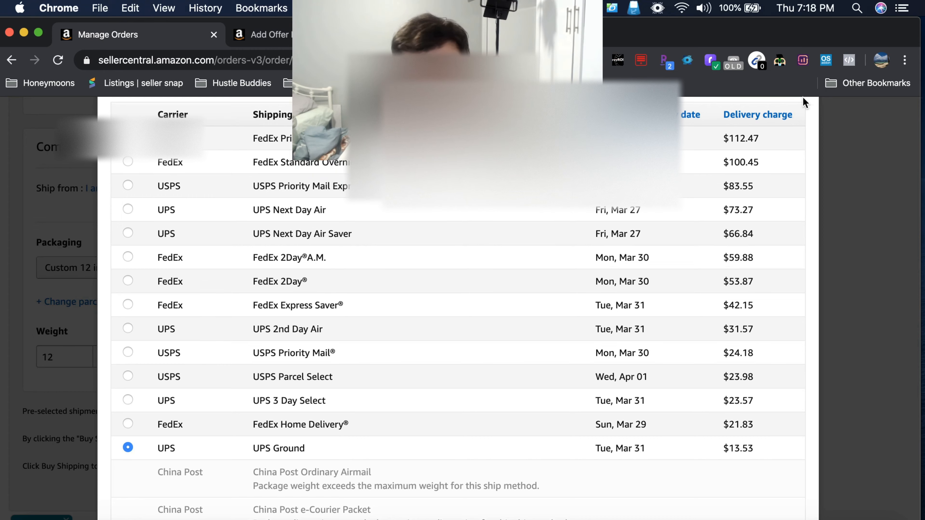
pyautogui.scroll(5, 841, 123)
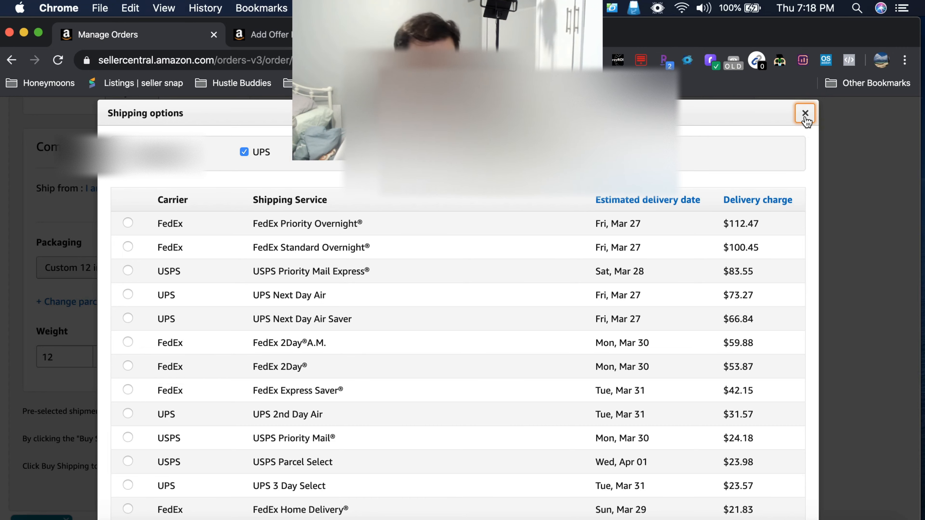
pyautogui.scroll(-2, 427, 357)
pyautogui.scroll(-4, 426, 357)
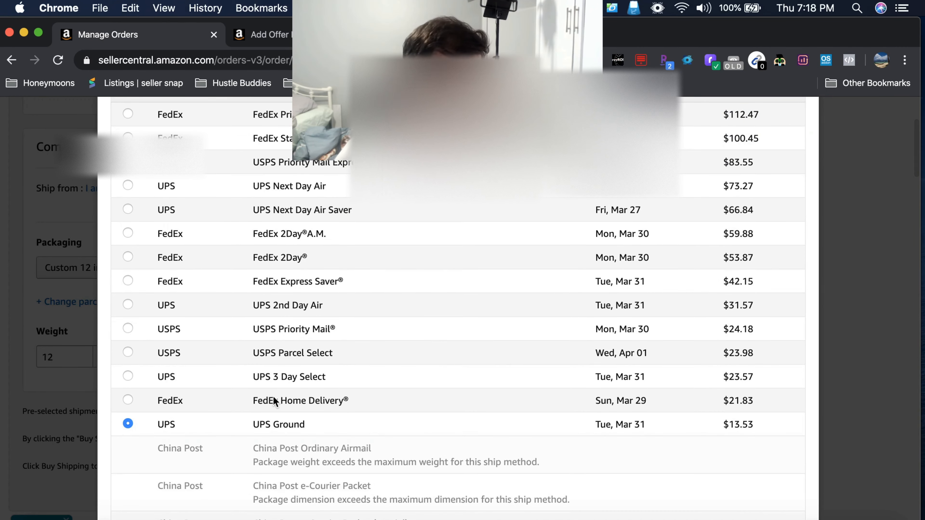
pyautogui.scroll(2, 405, 341)
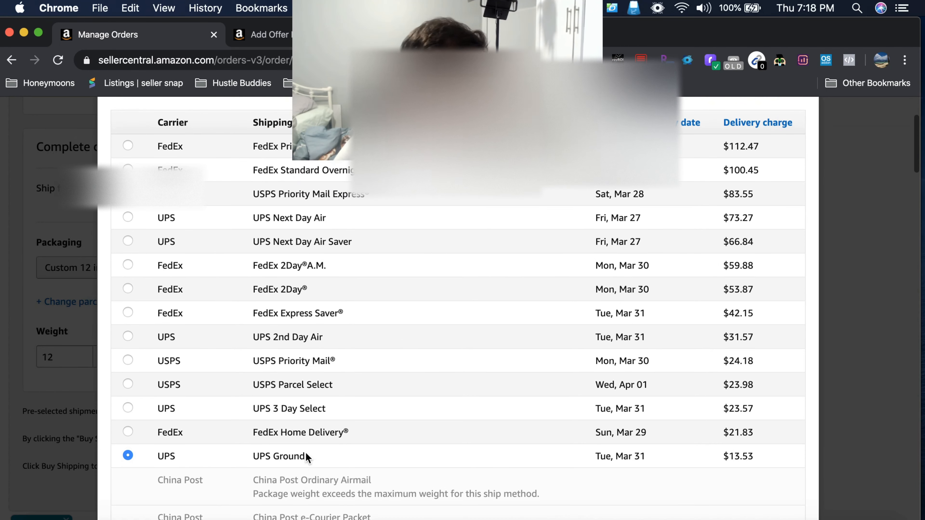